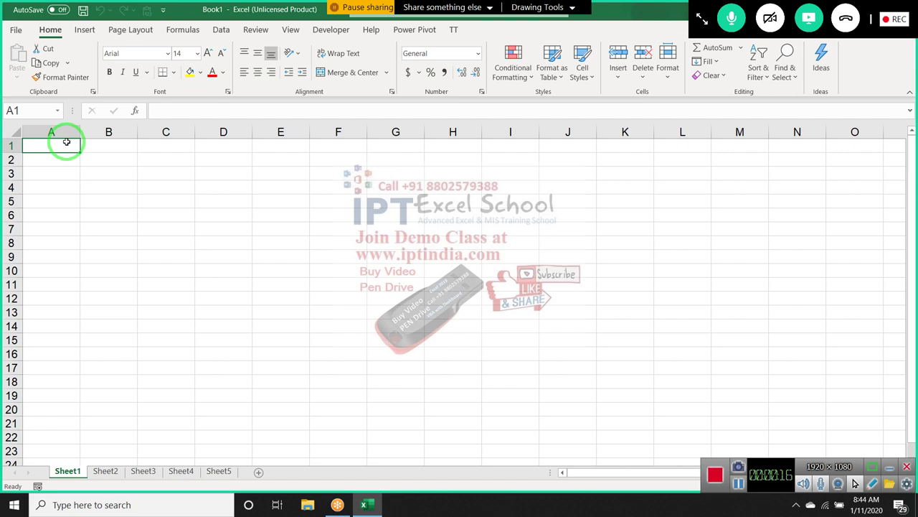
Rename the Sheet1 worksheet as 1
{"action": "left_click", "coordinate": [61, 471]}
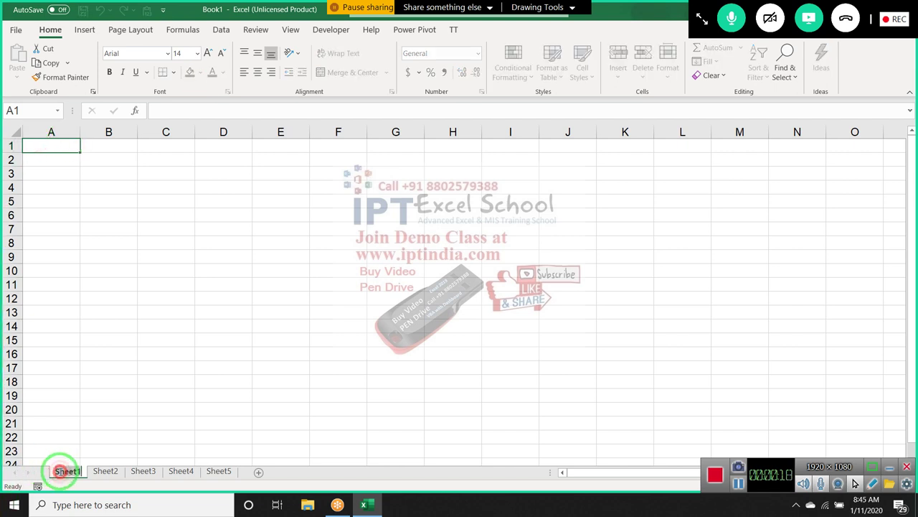
{"action": "type", "text": "1"}
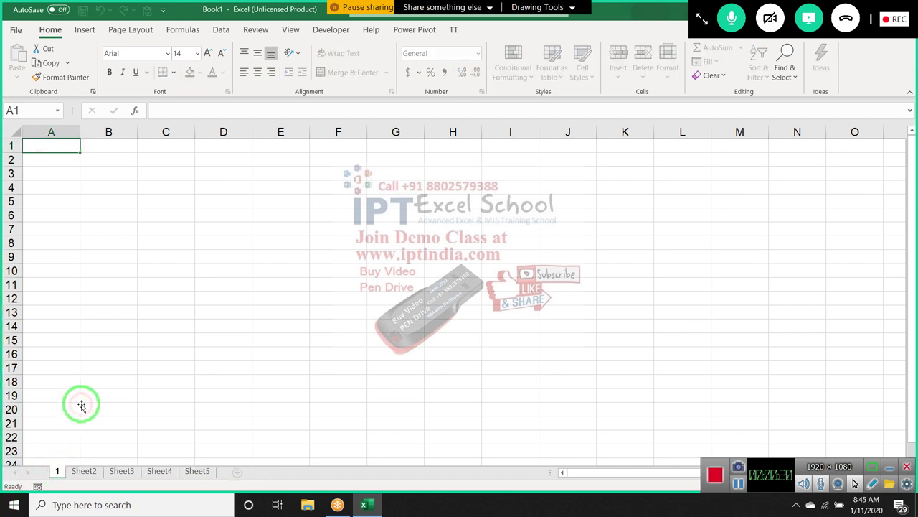
{"action": "left_click", "coordinate": [81, 406]}
Enter the headers Name in A1 and S-1 in B1, and fill the series across to S-4 in E1
{"action": "left_click", "coordinate": [60, 151]}
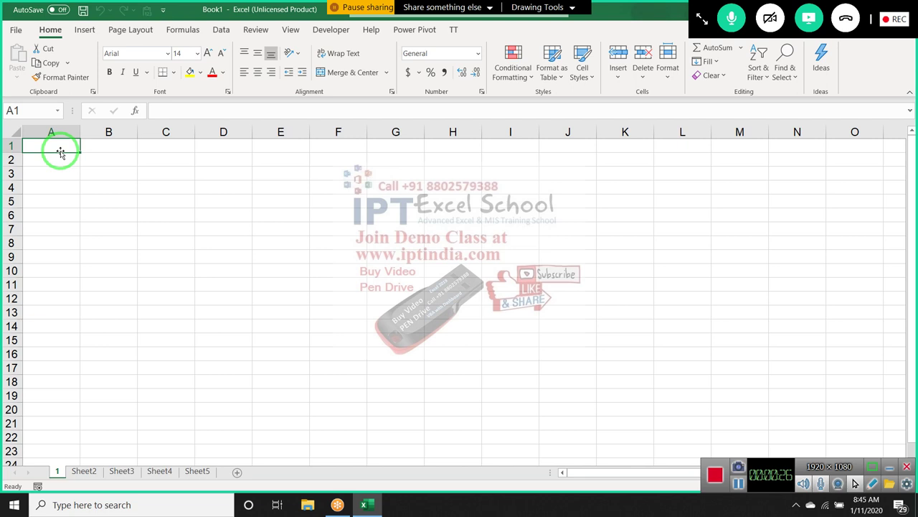
{"action": "type", "text": "NAme"}
{"action": "key", "text": "Tab"}
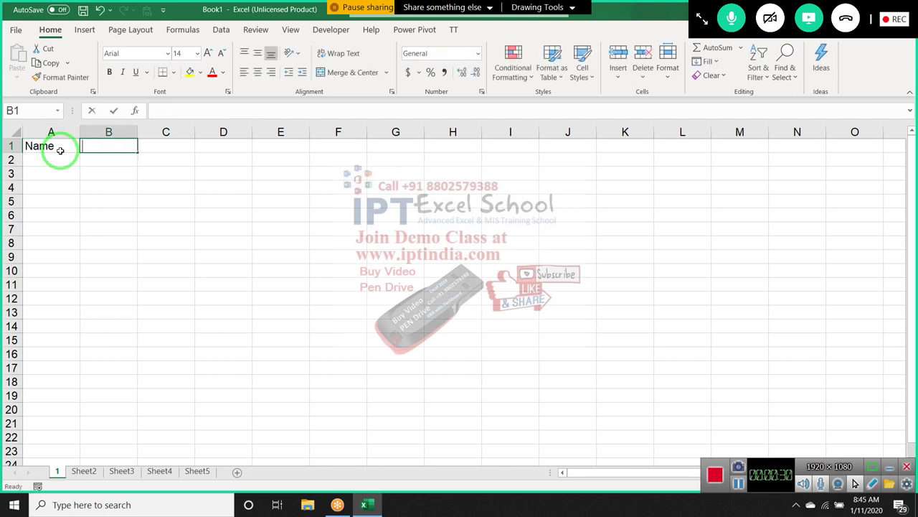
{"action": "type", "text": "S-1"}
{"action": "left_click", "coordinate": [142, 200]}
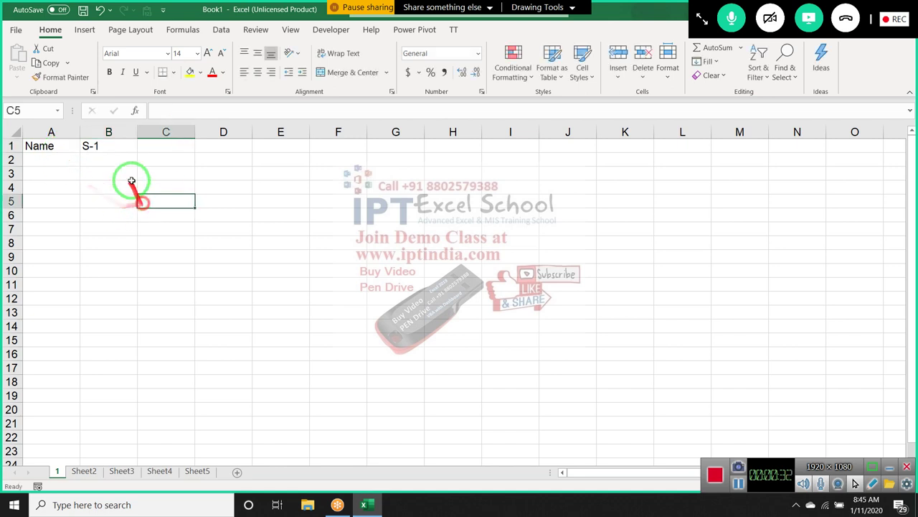
{"action": "left_click", "coordinate": [133, 149]}
{"action": "left_click_drag", "start_coordinate": [138, 152], "coordinate": [322, 164]}
Enter the first student's name in A2 and autofill the name list down to A8
{"action": "left_click", "coordinate": [48, 170]}
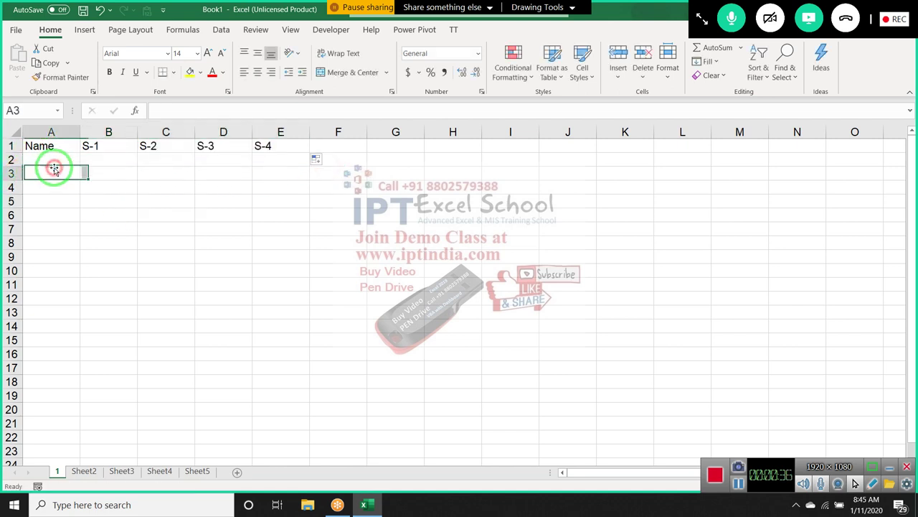
{"action": "left_click", "coordinate": [52, 162]}
{"action": "type", "text": "Puja"}
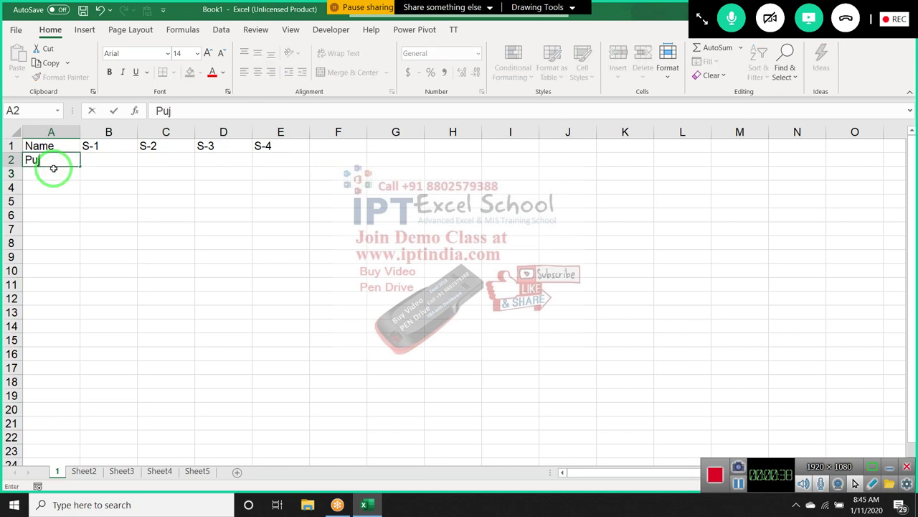
{"action": "left_click", "coordinate": [53, 170]}
{"action": "left_click", "coordinate": [58, 156]}
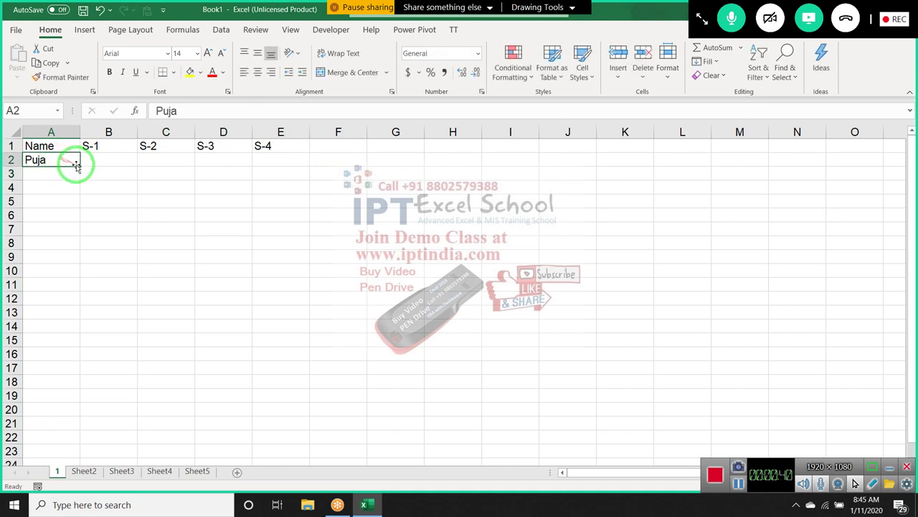
{"action": "left_click_drag", "start_coordinate": [79, 172], "coordinate": [74, 246]}
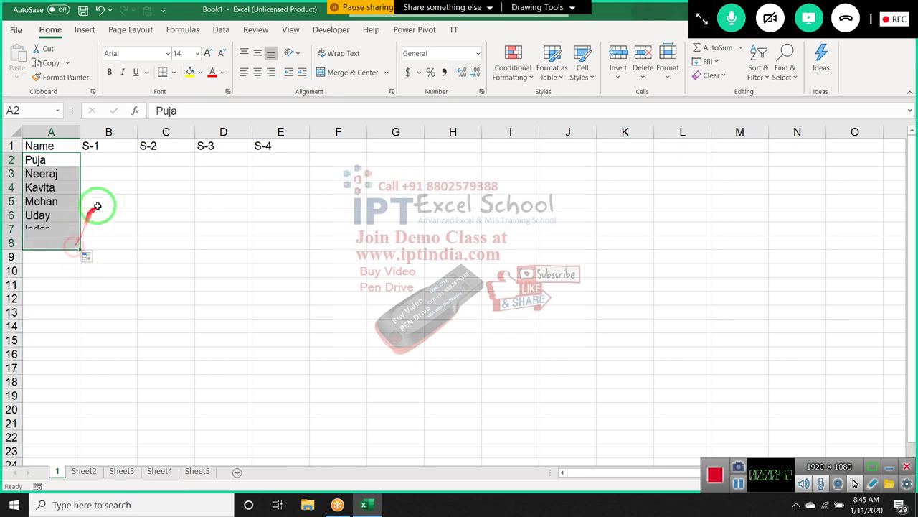
Enter a RANDBETWEEN formula in B2 that generates a random mark between 20 and 90
{"action": "left_click", "coordinate": [113, 162]}
{"action": "type", "text": "=ra"}
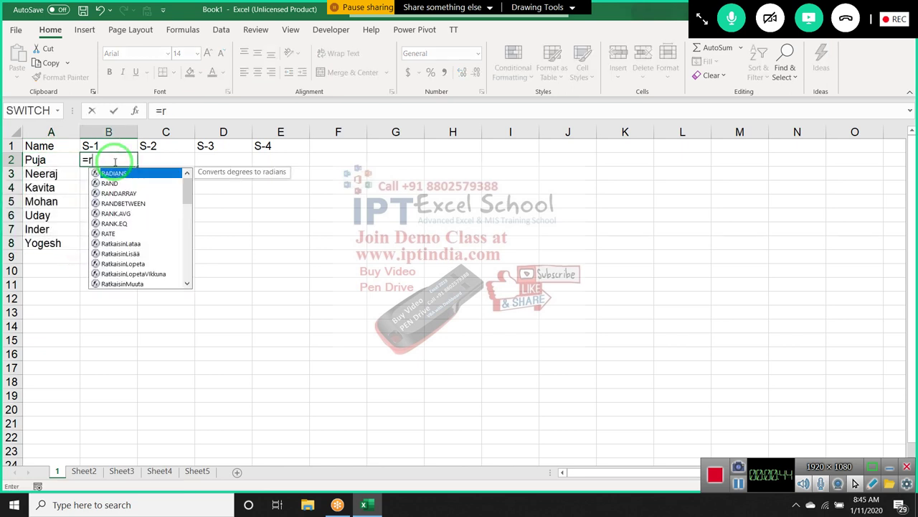
{"action": "key", "text": "Down"}
{"action": "key", "text": "Down"}
{"action": "key", "text": "Down"}
{"action": "key", "text": "Tab"}
{"action": "type", "text": "10"}
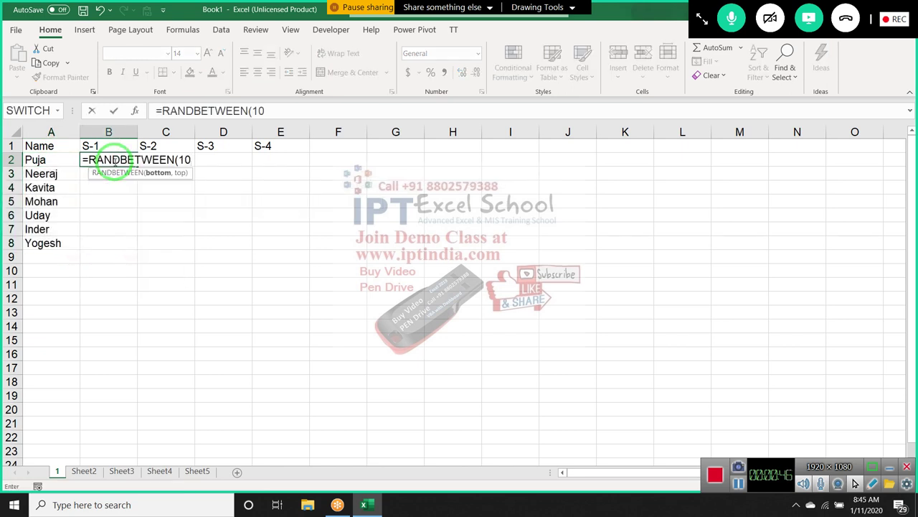
{"action": "key", "text": "BackSpace"}
{"action": "key", "text": "BackSpace"}
{"action": "type", "text": "20,90"}
{"action": "key", "text": "ctrl+Return"}
Copy the RANDBETWEEN formula from B2 into the whole marks range B2:E8
{"action": "left_click_drag", "start_coordinate": [114, 161], "coordinate": [114, 161]}
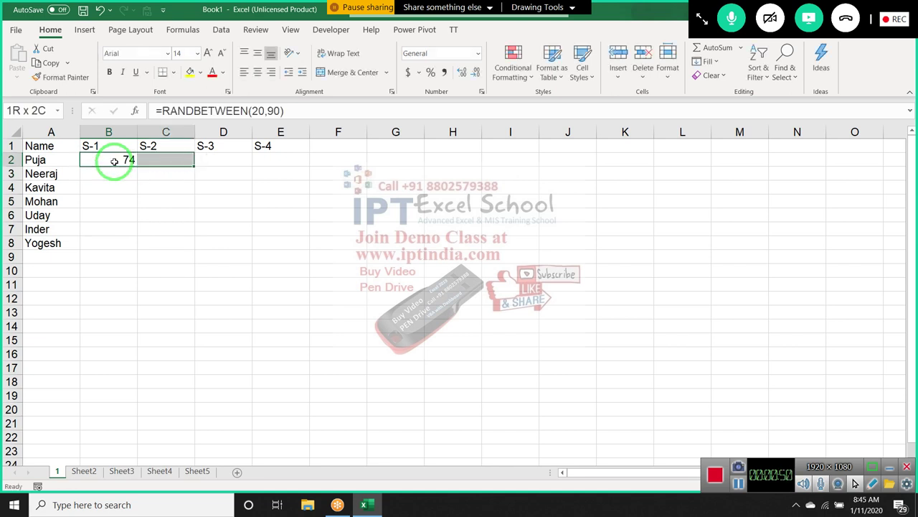
{"action": "key", "text": "shift+Right"}
{"action": "key", "text": "shift+Right"}
{"action": "key", "text": "shift+Down"}
{"action": "key", "text": "shift+Down"}
{"action": "key", "text": "shift+Down"}
{"action": "key", "text": "shift+Down"}
{"action": "key", "text": "shift+Down"}
{"action": "key", "text": "shift+Down"}
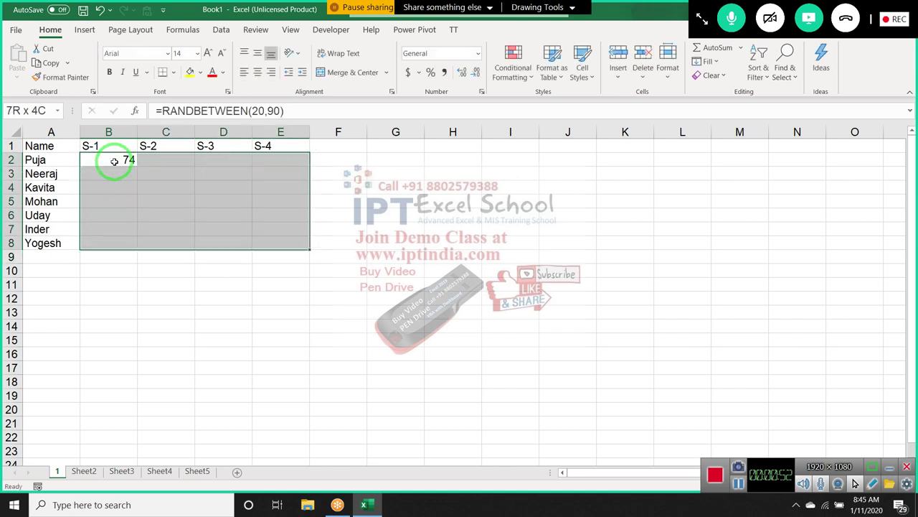
{"action": "key", "text": "ctrl+Return"}
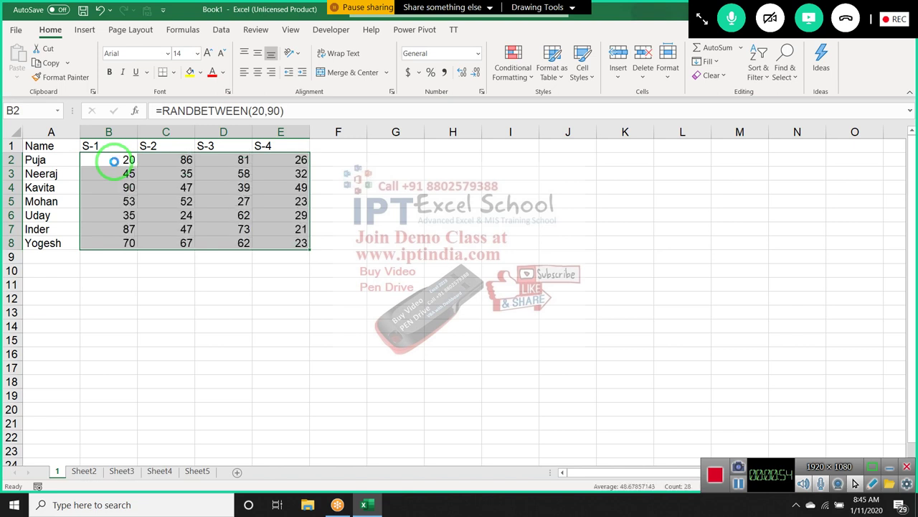
Replace the random-number formulas in B2:E8 with their static values
{"action": "key", "text": "ctrl+c"}
{"action": "left_click", "coordinate": [17, 74]}
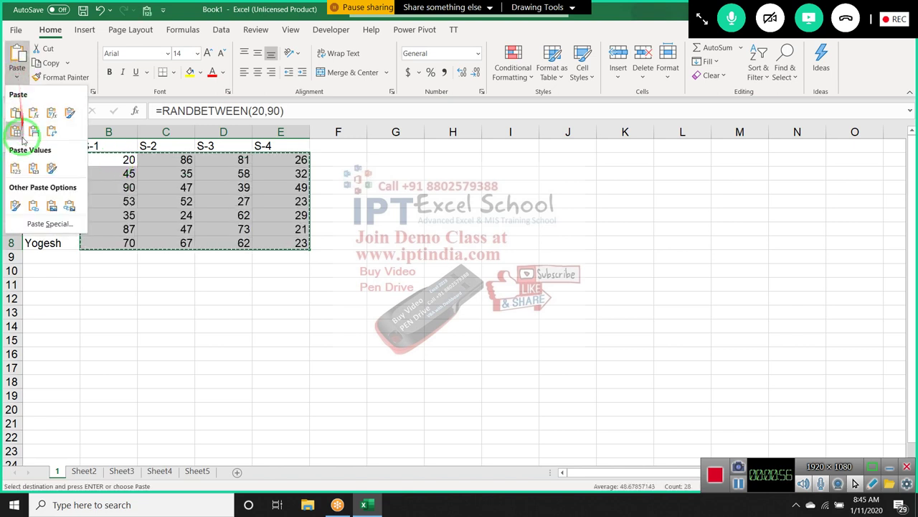
{"action": "left_click", "coordinate": [15, 168]}
Add the header Result in F1
{"action": "left_click", "coordinate": [345, 146]}
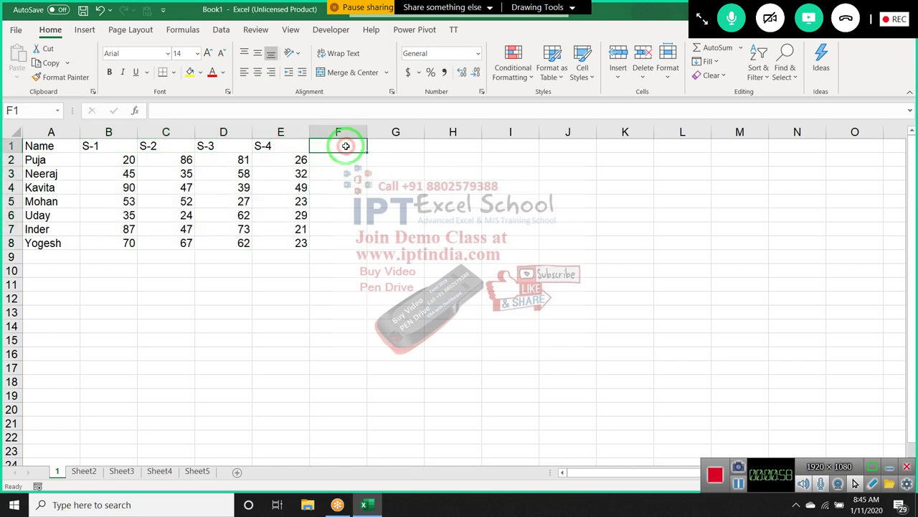
{"action": "type", "text": "Re"}
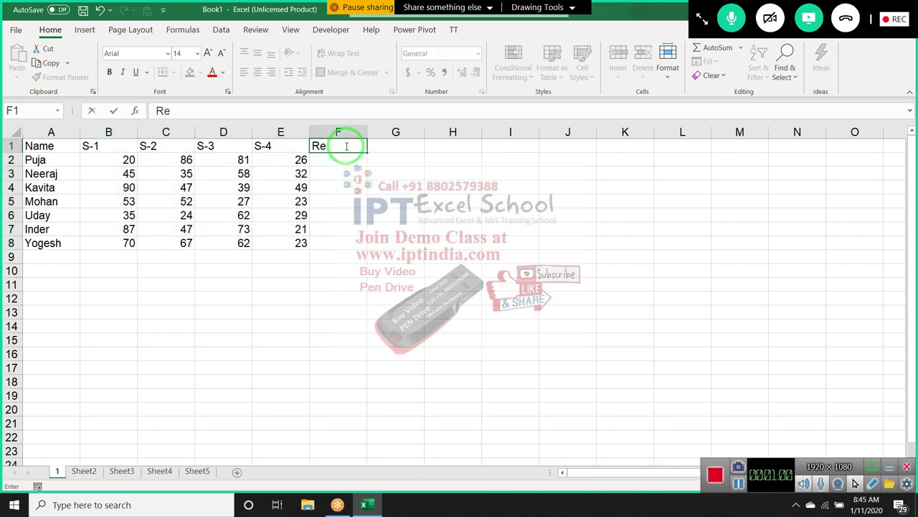
{"action": "type", "text": "sult"}
{"action": "key", "text": "Return"}
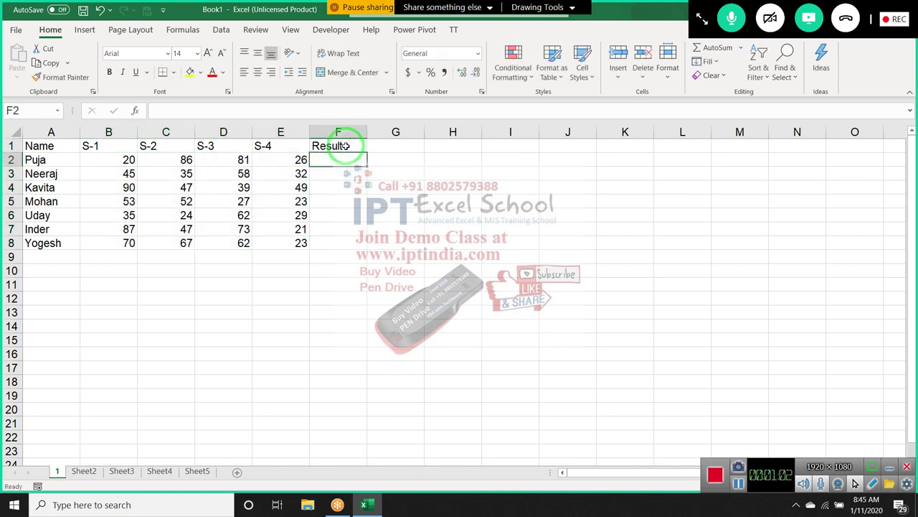
Review the S-1 to S-4 marks in the first student rows and return to F2
{"action": "key", "text": "Left"}
{"action": "key", "text": "Left"}
{"action": "key", "text": "Left"}
{"action": "key", "text": "Left"}
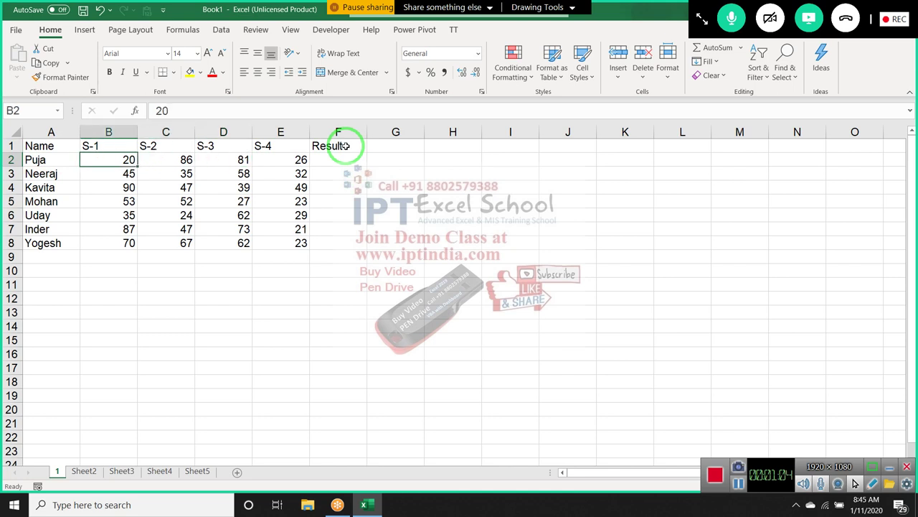
{"action": "key", "text": "Right"}
{"action": "key", "text": "Right"}
{"action": "key", "text": "Right"}
{"action": "key", "text": "Left"}
{"action": "key", "text": "Left"}
{"action": "key", "text": "Left"}
{"action": "key", "text": "Down"}
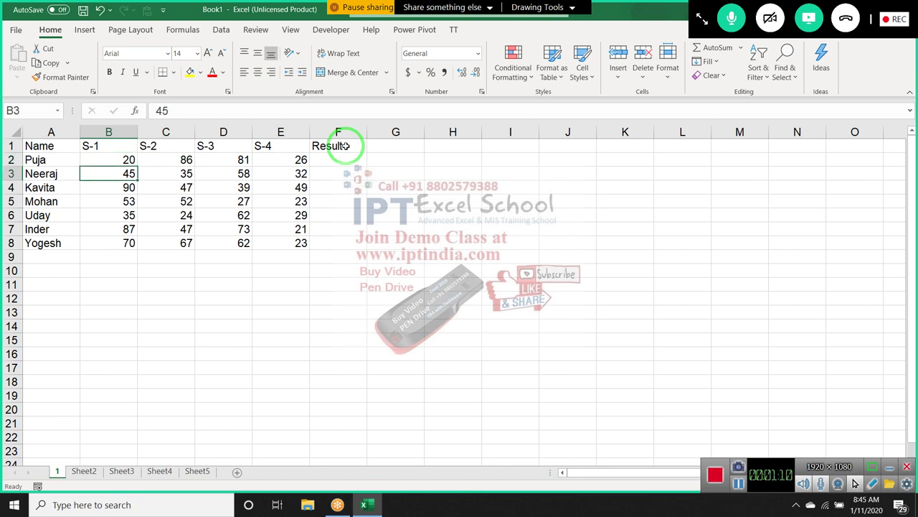
{"action": "key", "text": "Down"}
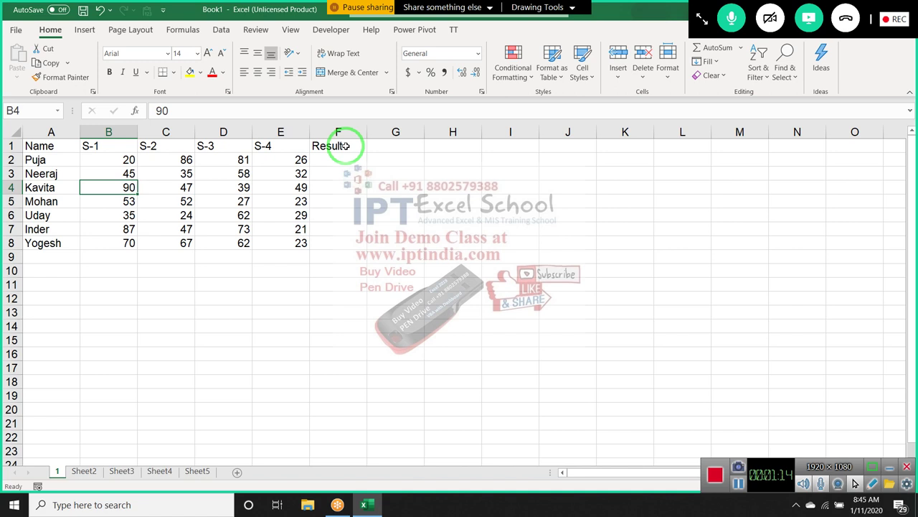
{"action": "key", "text": "Up"}
{"action": "key", "text": "Up"}
{"action": "key", "text": "Right"}
{"action": "key", "text": "Right"}
{"action": "key", "text": "Right"}
{"action": "key", "text": "Right"}
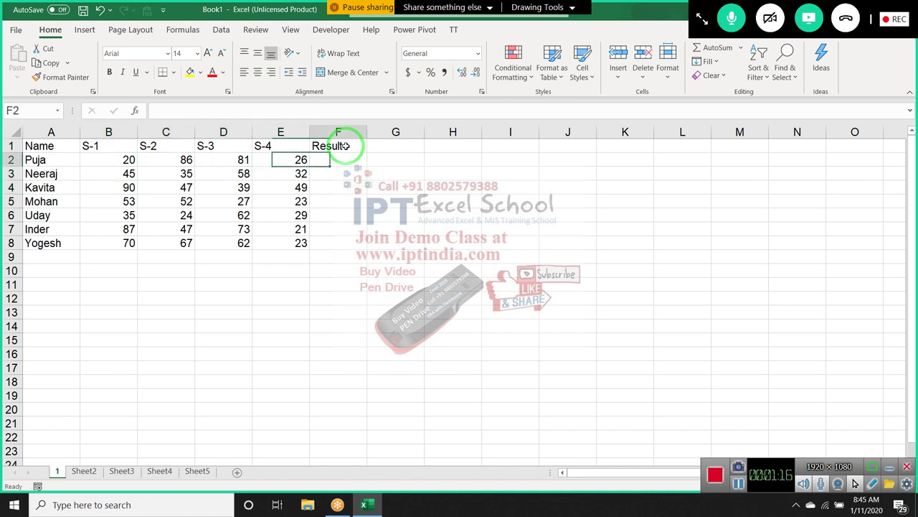
{"action": "key", "text": "Right"}
{"action": "key", "text": "Left"}
Start an AND formula in F2 with the conditions B2=33 and C2=33
{"action": "type", "text": "="}
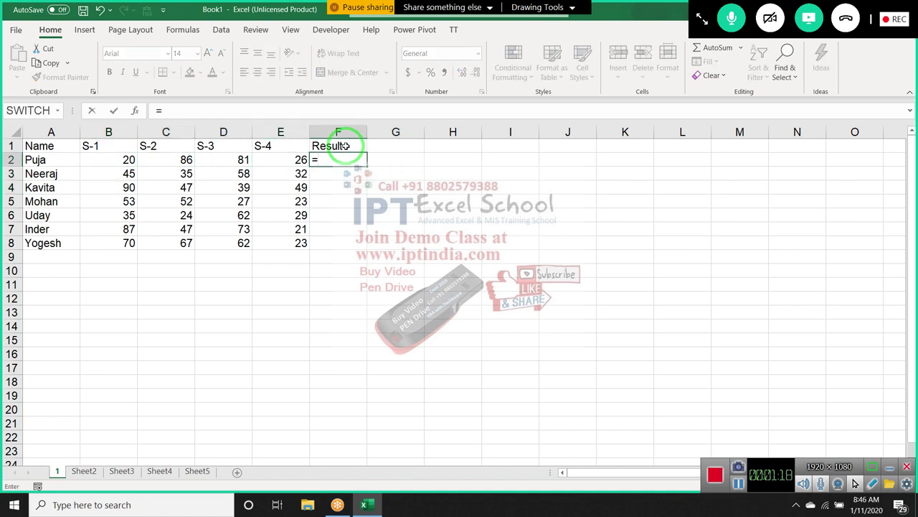
{"action": "type", "text": "and"}
{"action": "key", "text": "Tab"}
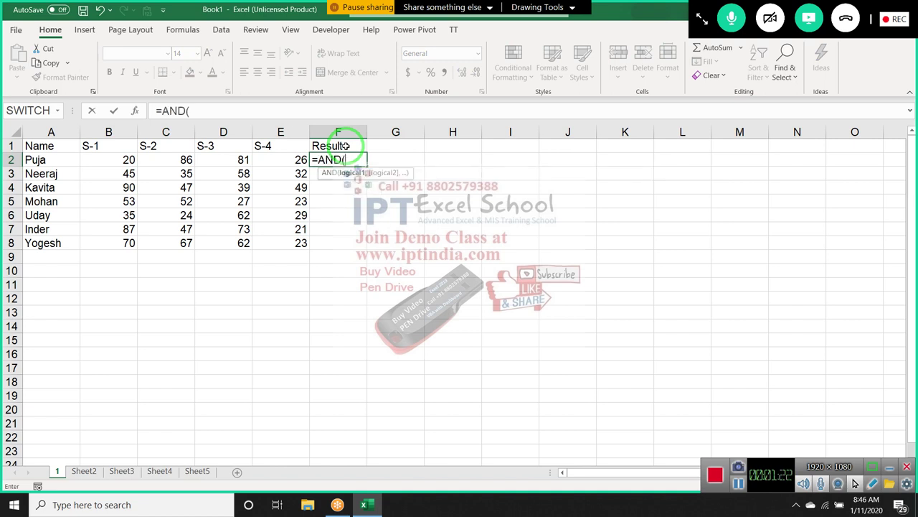
{"action": "key", "text": "Left"}
{"action": "key", "text": "Left"}
{"action": "key", "text": "Left"}
{"action": "key", "text": "Left"}
{"action": "type", "text": "="}
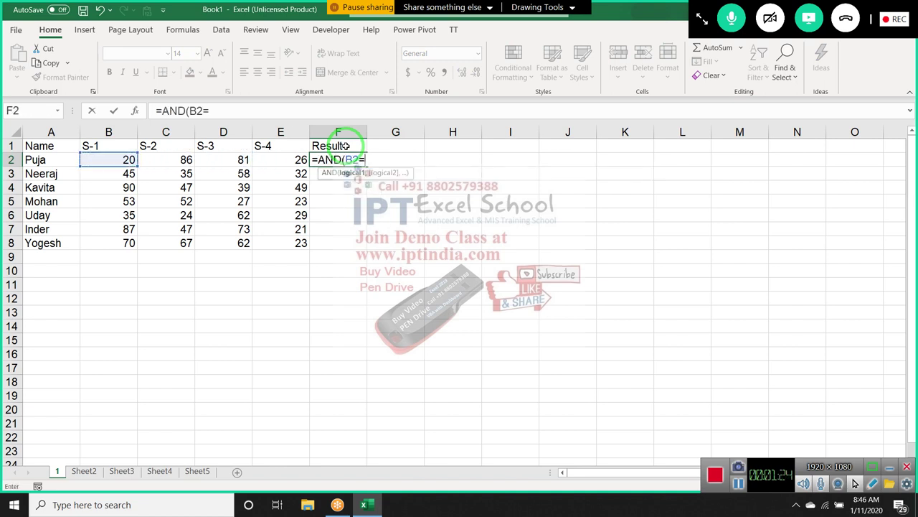
{"action": "type", "text": "33,"}
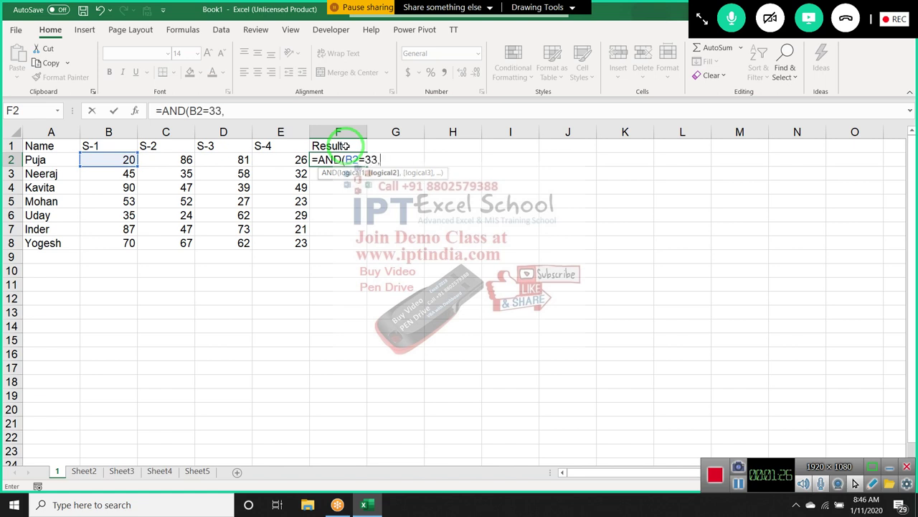
{"action": "key", "text": "Left"}
{"action": "key", "text": "Left"}
{"action": "key", "text": "Left"}
{"action": "type", "text": "="}
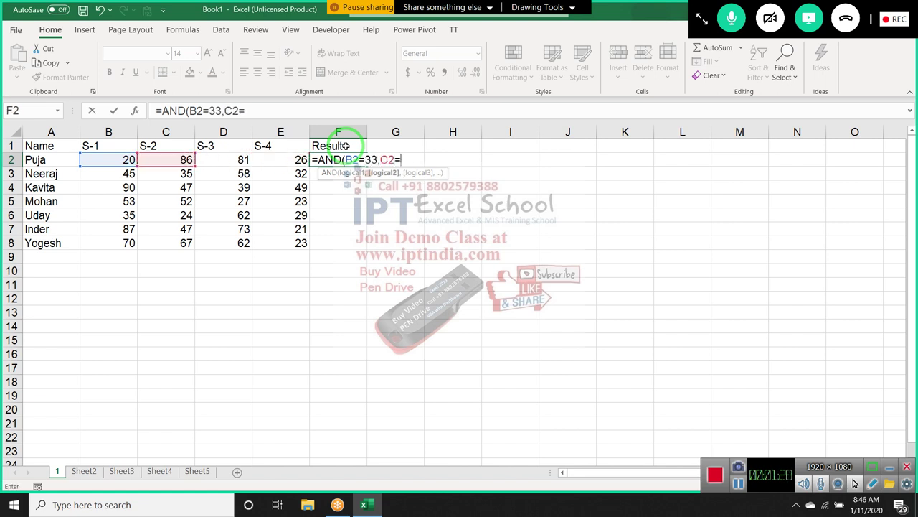
{"action": "type", "text": "33,"}
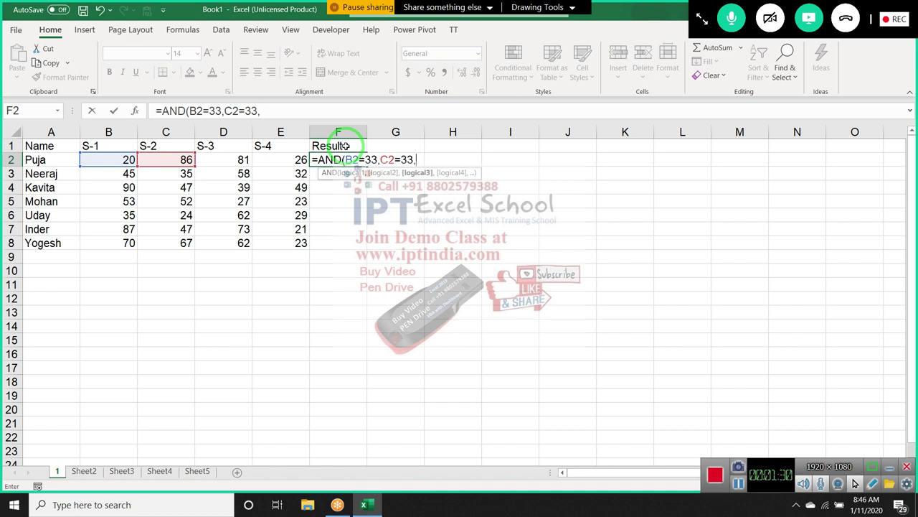
Complete the AND formula in F2 with the conditions D2=33 and E2=33
{"action": "key", "text": "Left"}
{"action": "key", "text": "Left"}
{"action": "type", "text": "="}
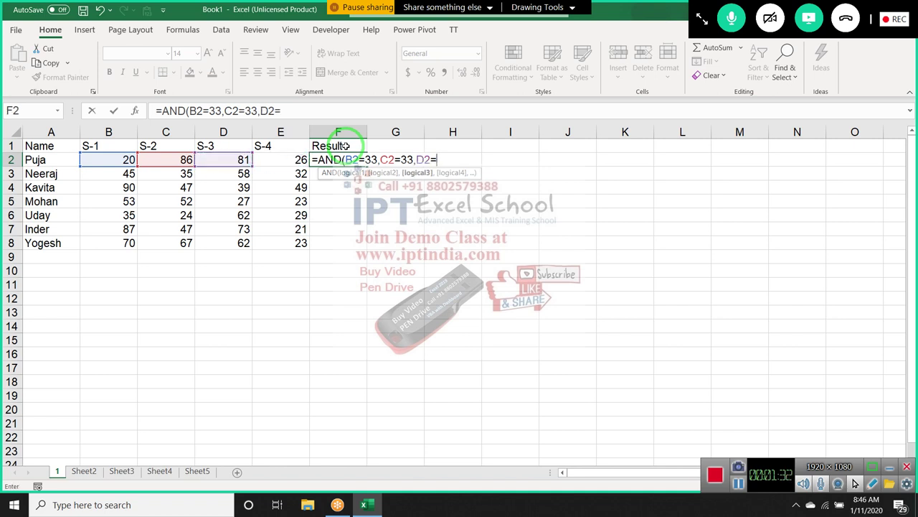
{"action": "type", "text": "33,"}
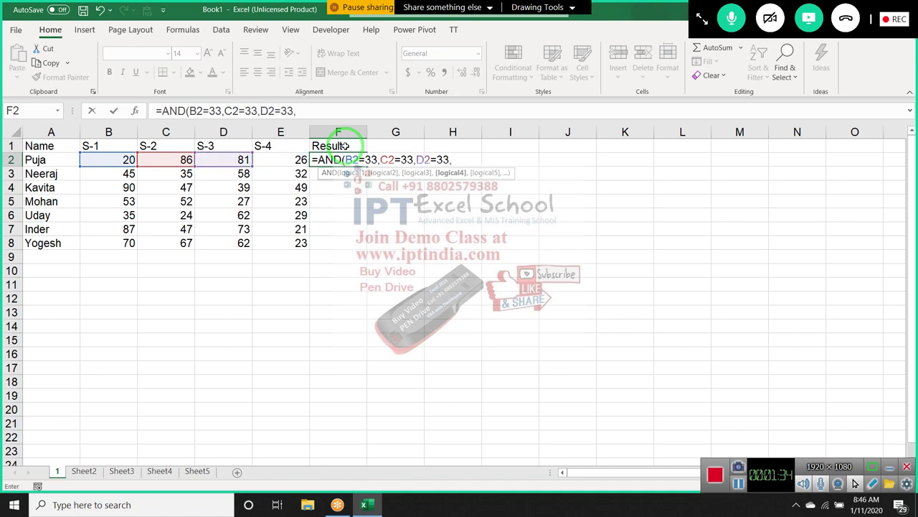
{"action": "key", "text": "Left"}
{"action": "type", "text": "=3"}
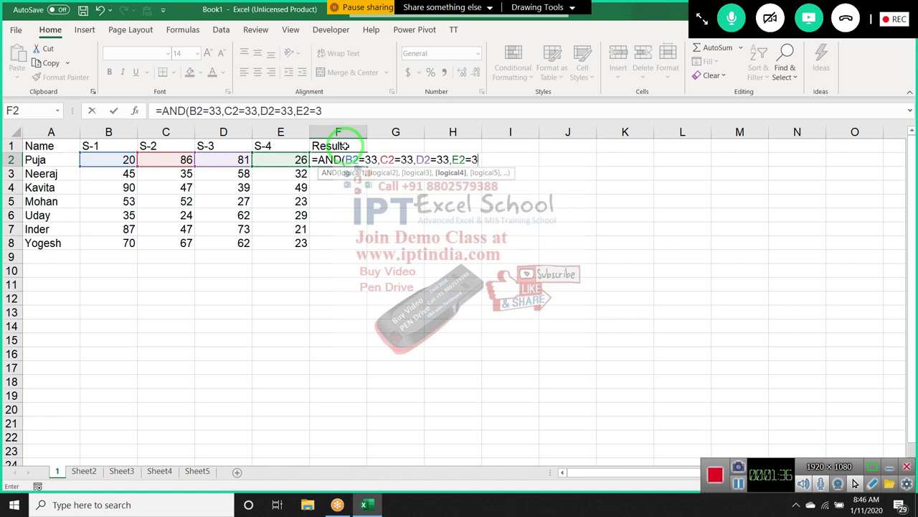
{"action": "type", "text": "3)"}
{"action": "key", "text": "Return"}
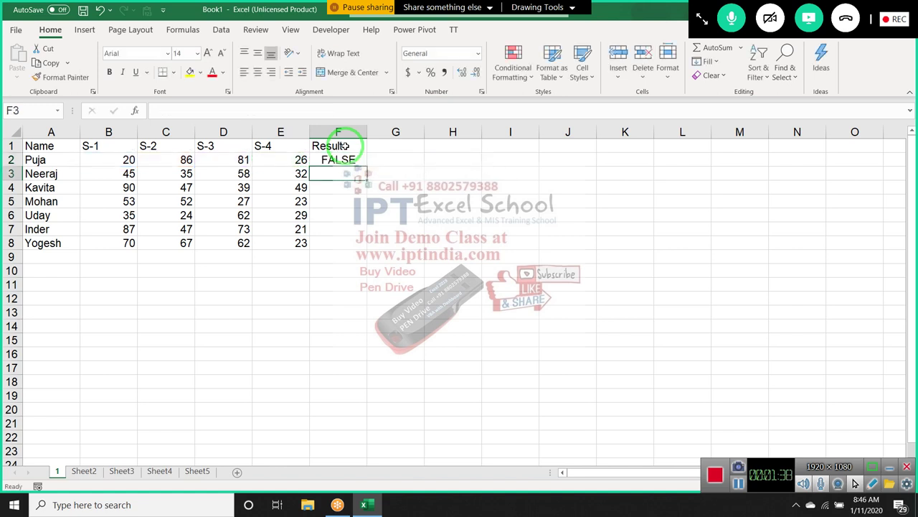
Fill the AND formula from F2 down the Result column to F8 and reselect F2
{"action": "key", "text": "Left"}
{"action": "key", "text": "ctrl+Down"}
{"action": "key", "text": "Right"}
{"action": "key", "text": "ctrl+shift+Up"}
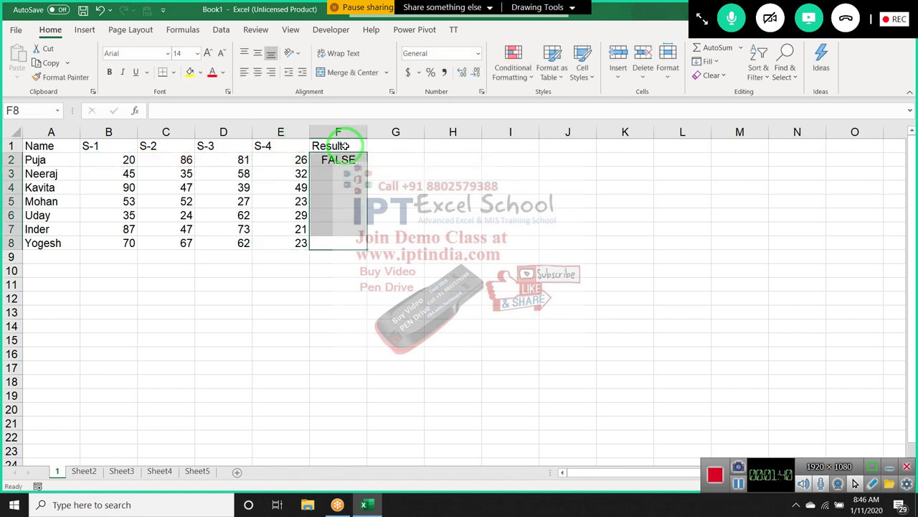
{"action": "key", "text": "ctrl+d"}
{"action": "key", "text": "Up"}
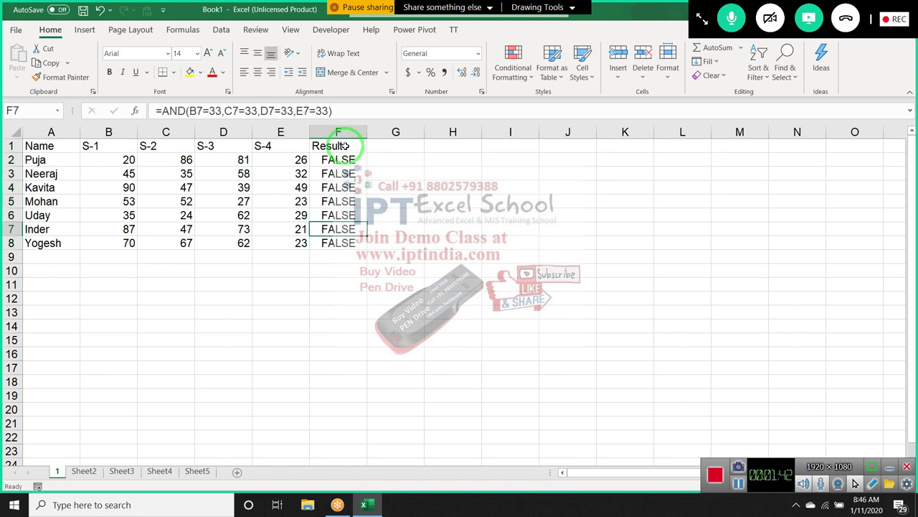
{"action": "left_click", "coordinate": [345, 145]}
{"action": "left_click", "coordinate": [340, 155]}
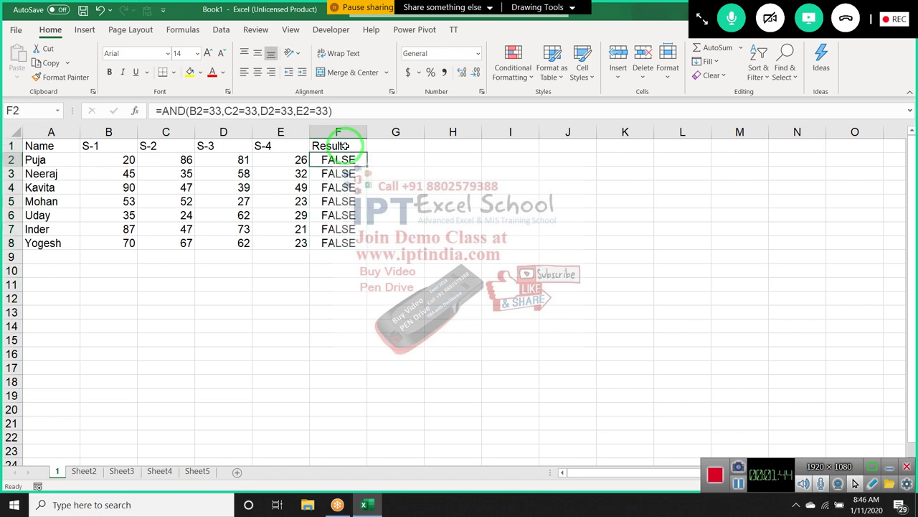
Change all four conditions of the AND formula in F2 to >=33 and fill the formula down to F8
{"action": "left_click", "coordinate": [205, 111]}
{"action": "type", "text": ">"}
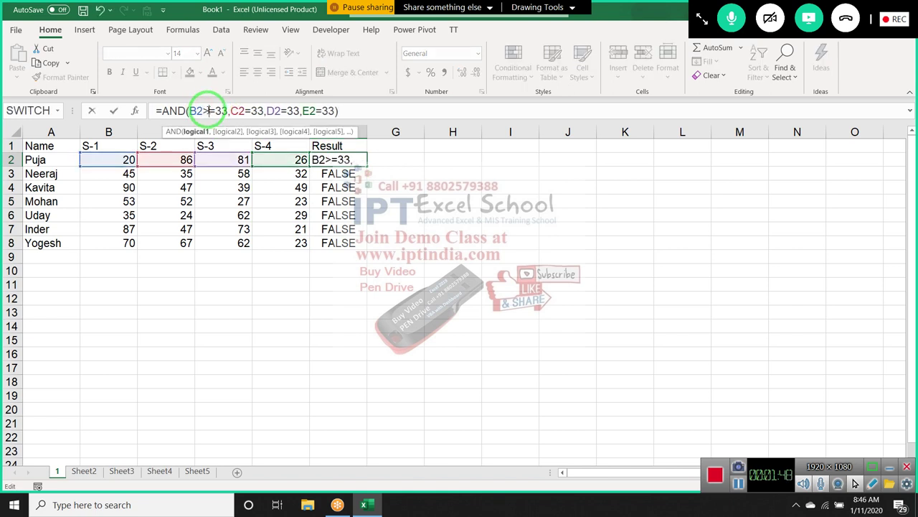
{"action": "left_click", "coordinate": [245, 111]}
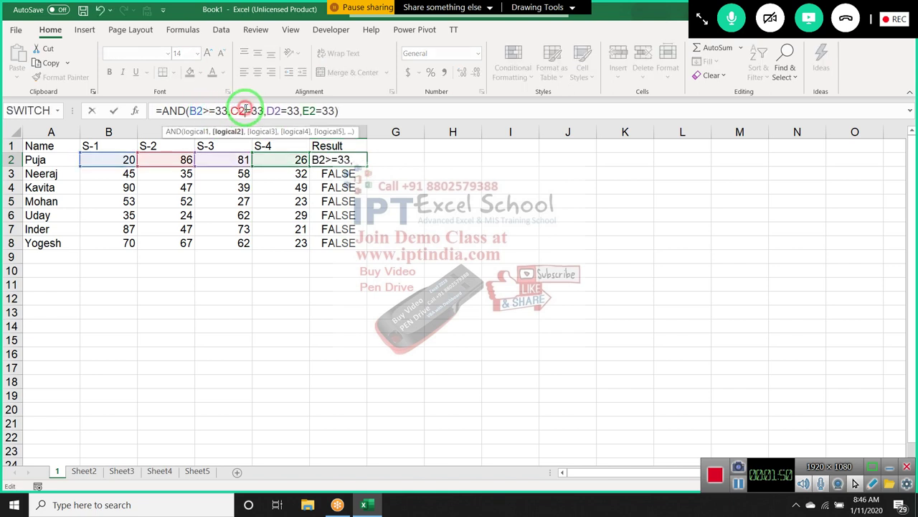
{"action": "type", "text": ">"}
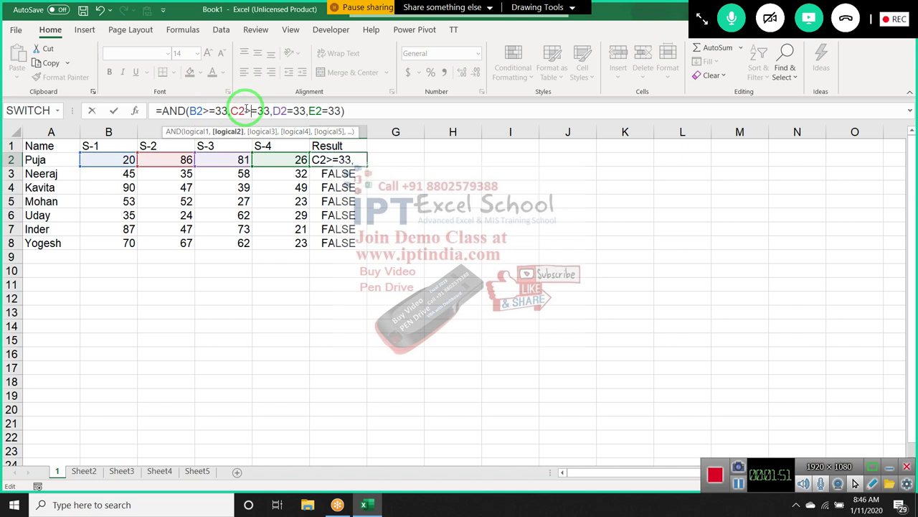
{"action": "left_click", "coordinate": [286, 110]}
{"action": "type", "text": ">"}
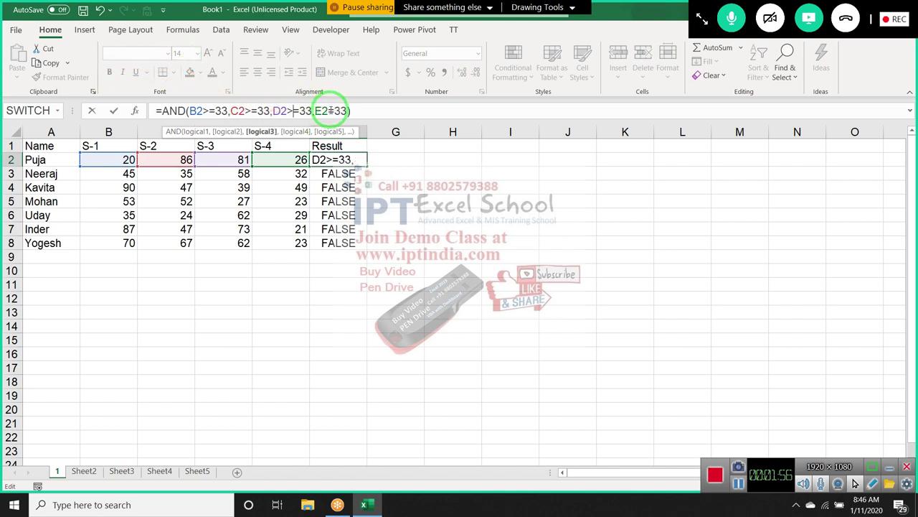
{"action": "left_click", "coordinate": [330, 110]}
{"action": "type", "text": ">"}
{"action": "key", "text": "Return"}
{"action": "key", "text": "Up"}
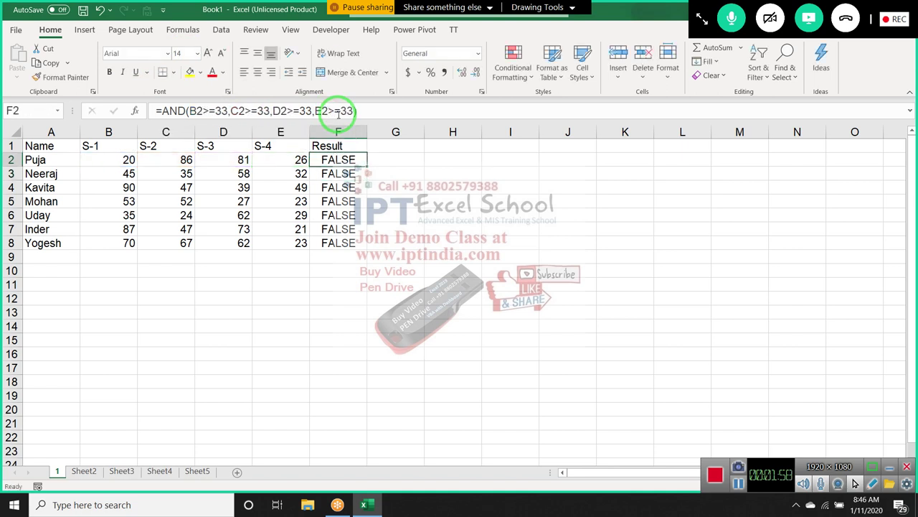
{"action": "key", "text": "ctrl+shift+Down"}
{"action": "key", "text": "ctrl+d"}
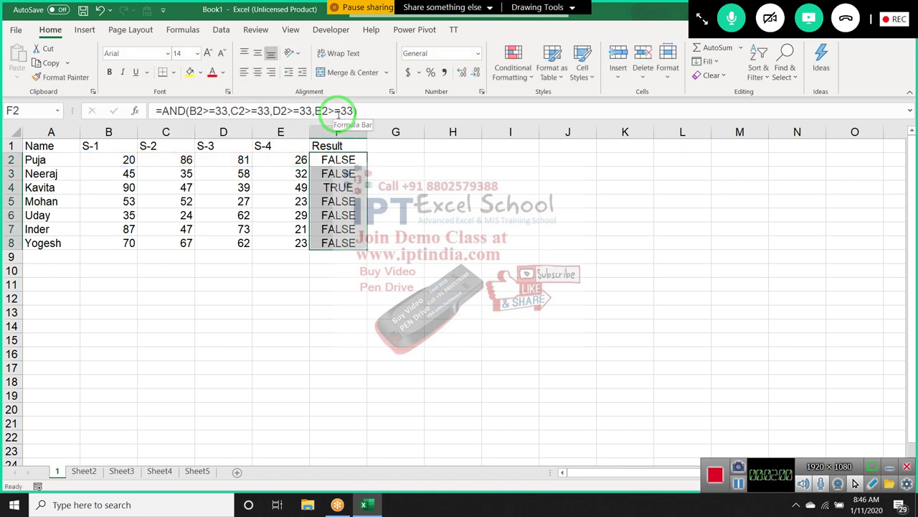
Set the S-4 marks of the last two students to 35 in E7 and 78 in E8
{"action": "key", "text": "Down"}
{"action": "key", "text": "Down"}
{"action": "key", "text": "Down"}
{"action": "key", "text": "Left"}
{"action": "key", "text": "Left"}
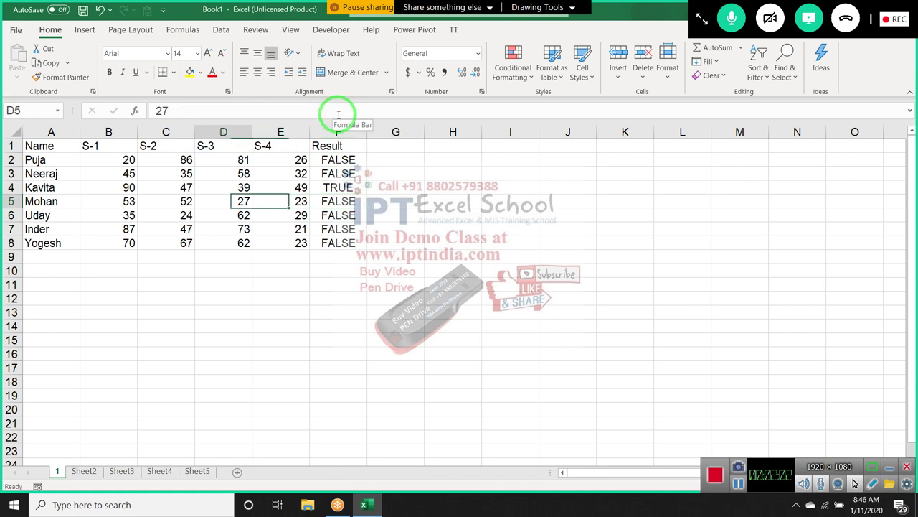
{"action": "key", "text": "Left"}
{"action": "key", "text": "Down"}
{"action": "key", "text": "Down"}
{"action": "key", "text": "Right"}
{"action": "key", "text": "Right"}
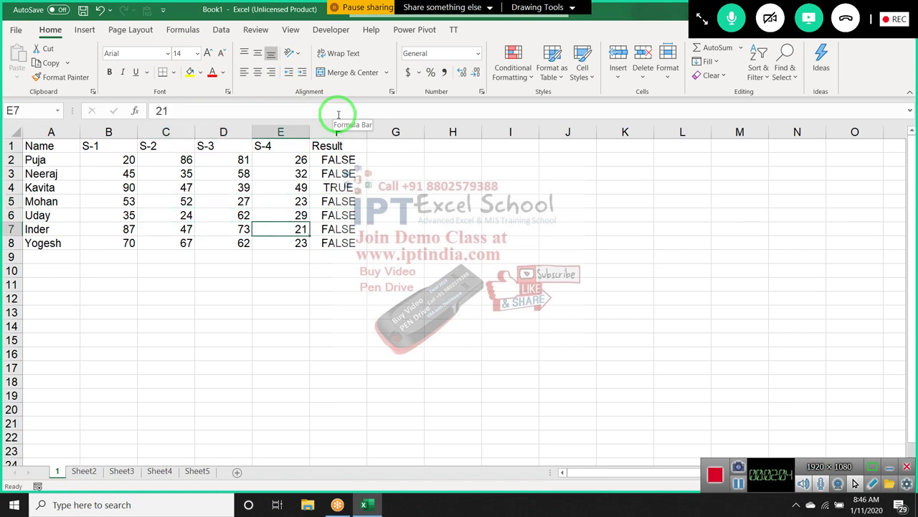
{"action": "type", "text": "35"}
{"action": "key", "text": "Return"}
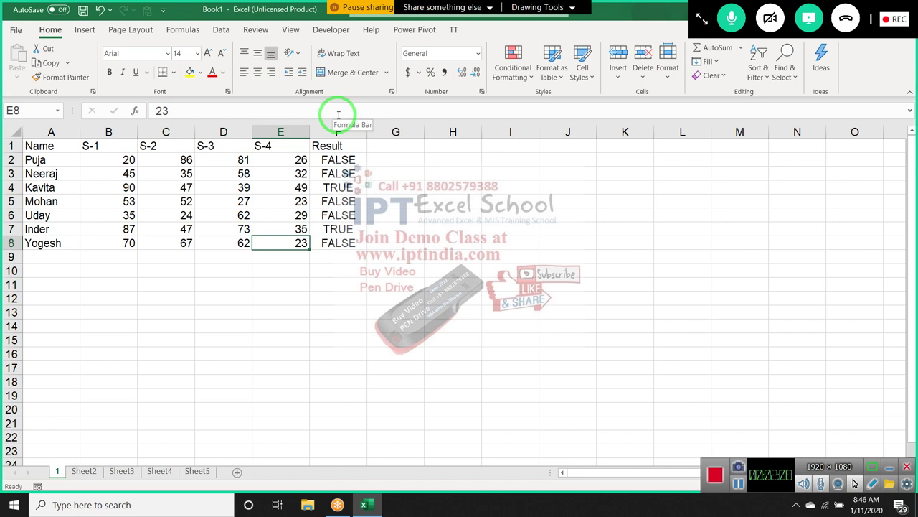
{"action": "type", "text": "78"}
{"action": "key", "text": "Up"}
Set the second student's S-4 mark in E3 to 85
{"action": "key", "text": "Up"}
{"action": "key", "text": "Up"}
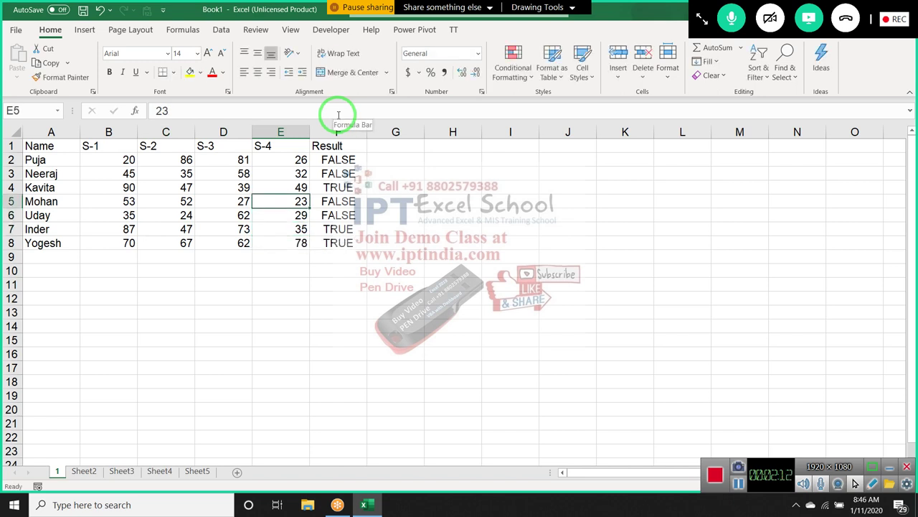
{"action": "key", "text": "Up"}
{"action": "key", "text": "Up"}
{"action": "key", "text": "Right"}
{"action": "key", "text": "Up"}
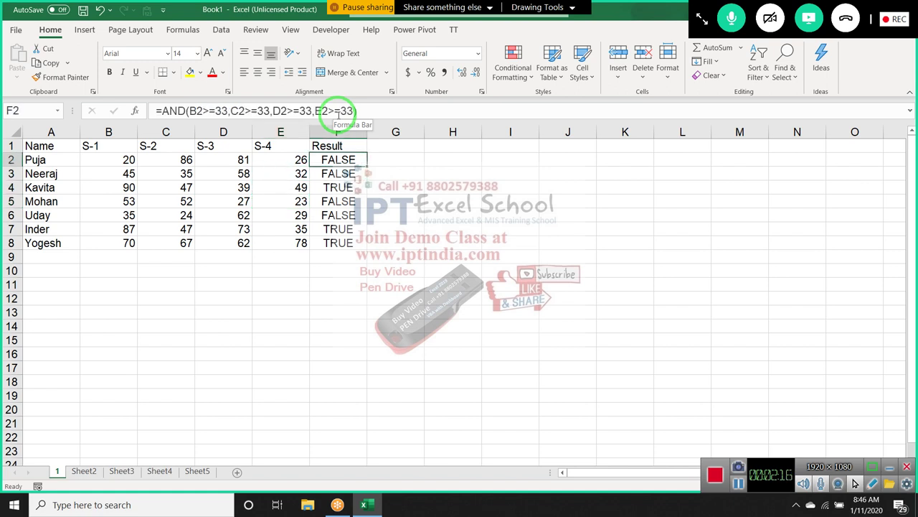
{"action": "key", "text": "Down"}
{"action": "key", "text": "Left"}
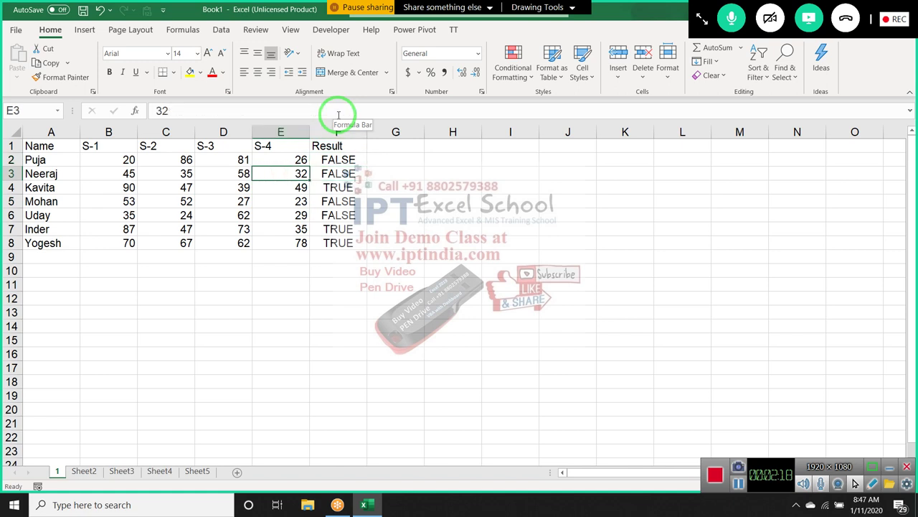
{"action": "type", "text": "85"}
{"action": "key", "text": "Return"}
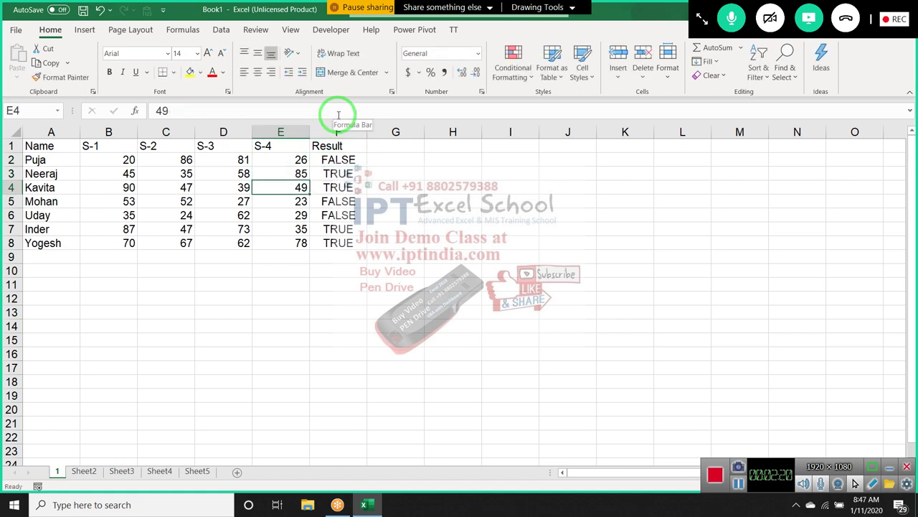
Insert an IF function in front of the AND test in F2's formula
{"action": "key", "text": "Up"}
{"action": "key", "text": "Right"}
{"action": "key", "text": "Up"}
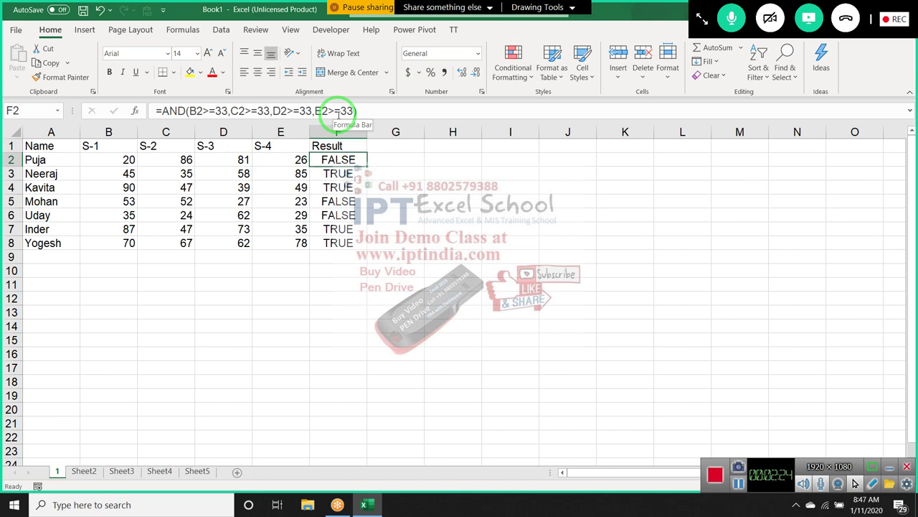
{"action": "key", "text": "Down"}
{"action": "key", "text": "Up"}
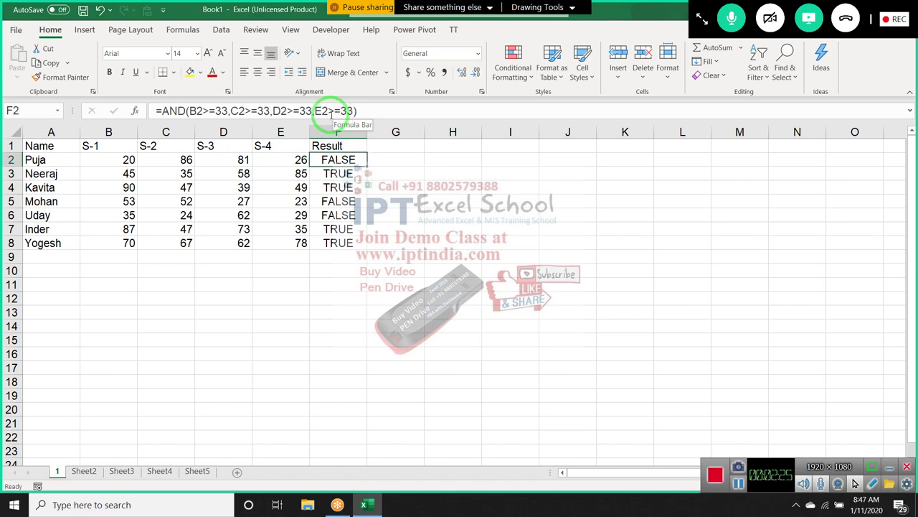
{"action": "left_click", "coordinate": [163, 111]}
{"action": "type", "text": "if"}
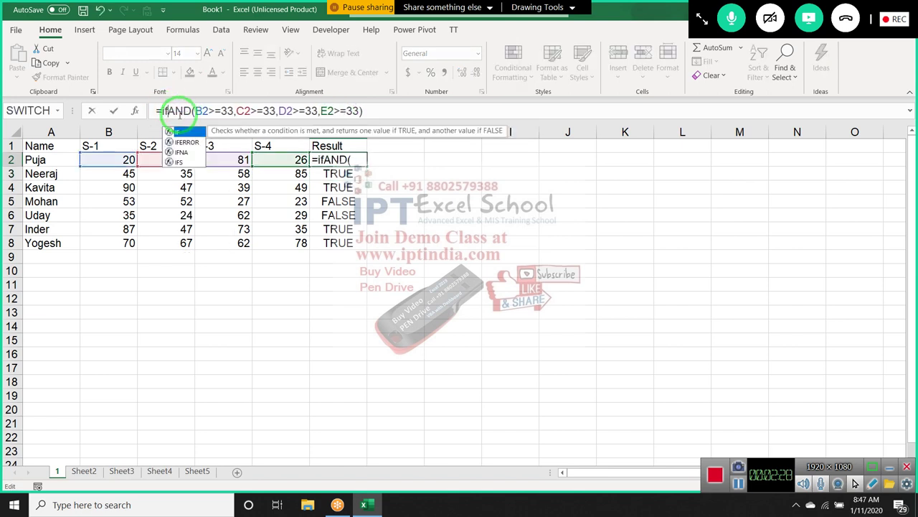
{"action": "key", "text": "Tab"}
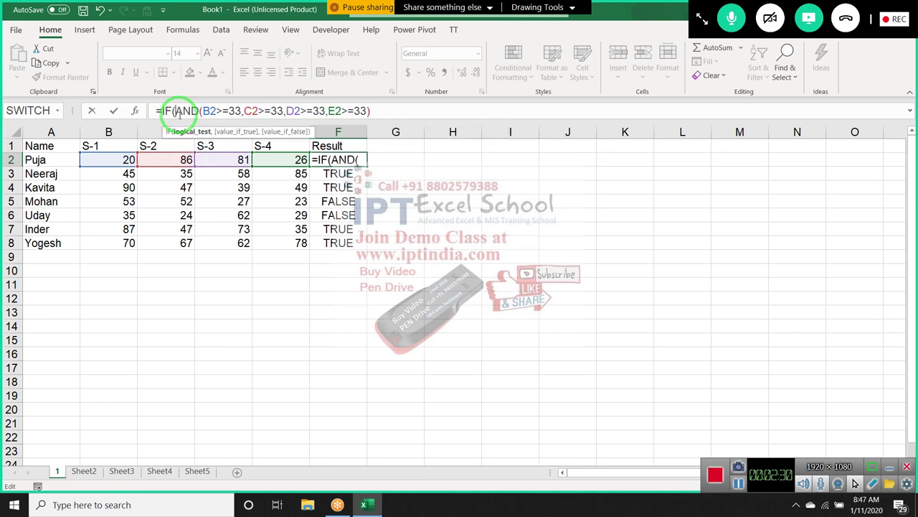
Complete the IF formula in F2 with "Pass" and "Fail" as the true and false results, accepting the proposed closing parenthesis
{"action": "left_click", "coordinate": [375, 118]}
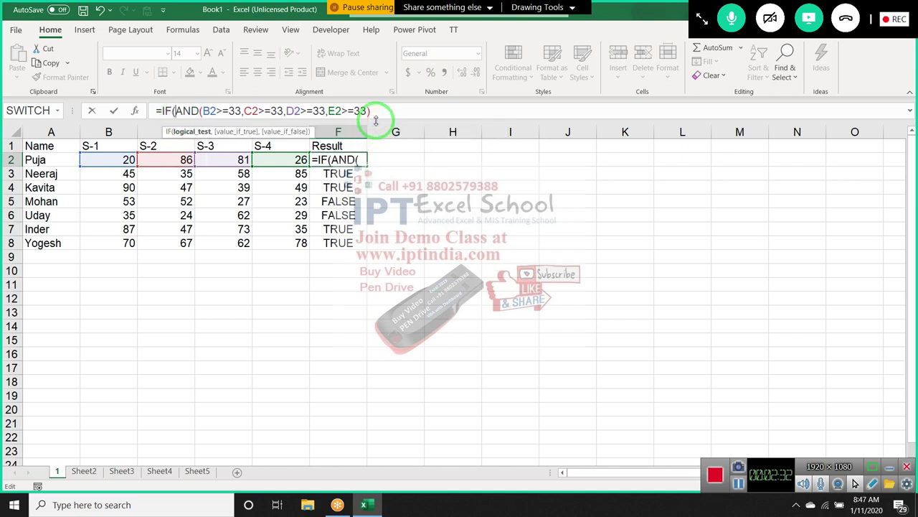
{"action": "left_click", "coordinate": [380, 115]}
{"action": "type", "text": ",\""}
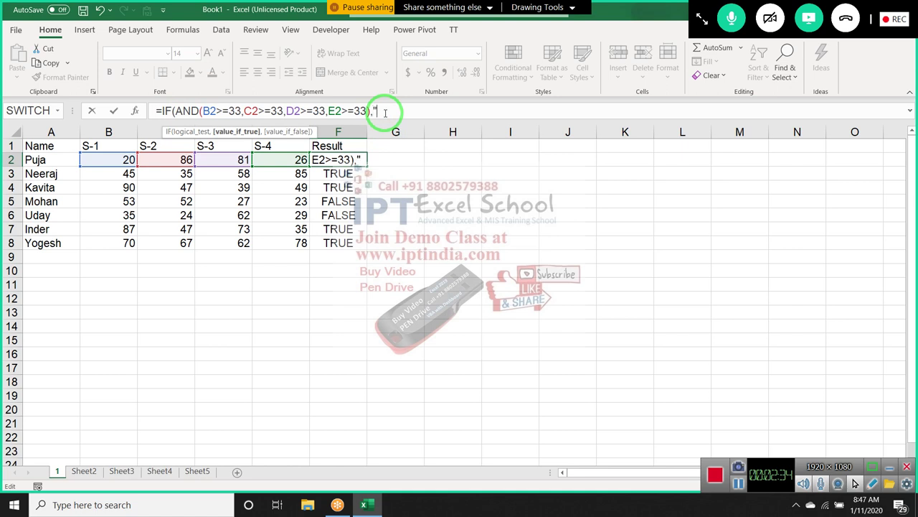
{"action": "type", "text": "Pass"}
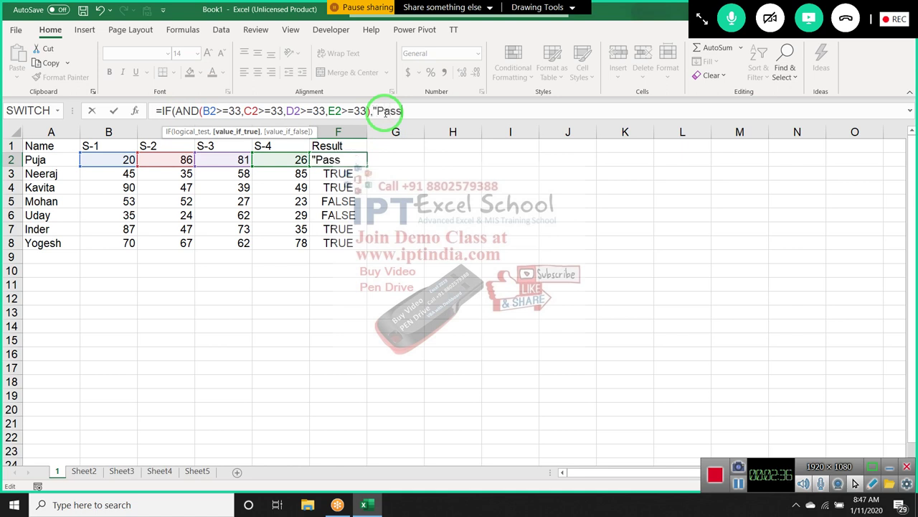
{"action": "type", "text": "\",\"Fa"}
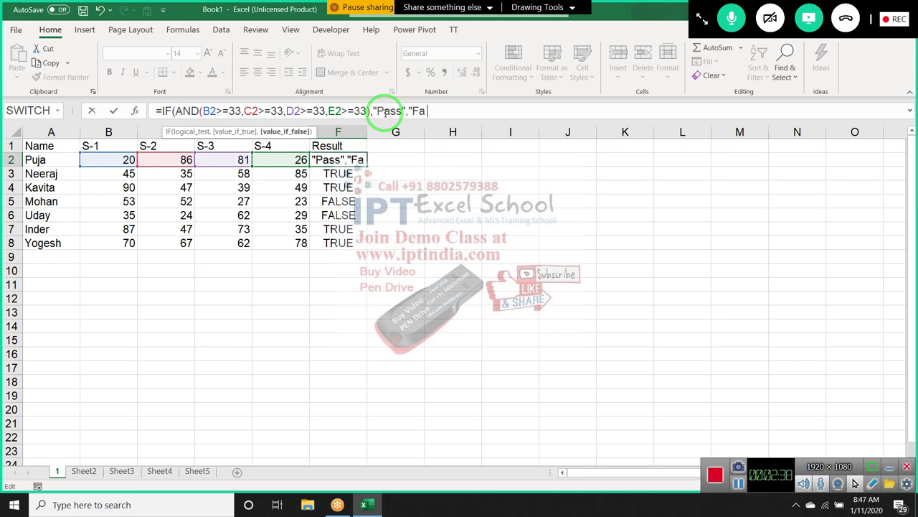
{"action": "type", "text": "il\""}
{"action": "key", "text": "Return"}
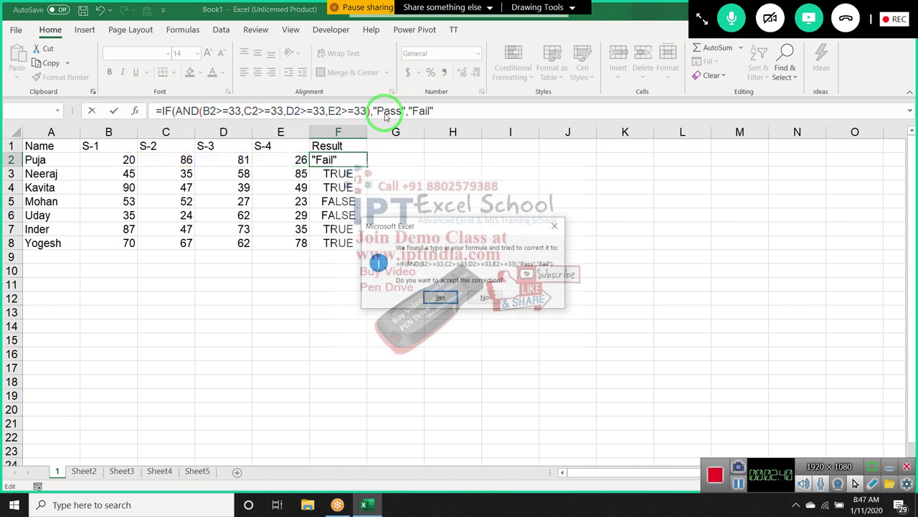
{"action": "key", "text": "Return"}
Fill the IF and AND formula from F2 down the Result column to F8
{"action": "key", "text": "Up"}
{"action": "key", "text": "ctrl+shift+Down"}
{"action": "key", "text": "ctrl+d"}
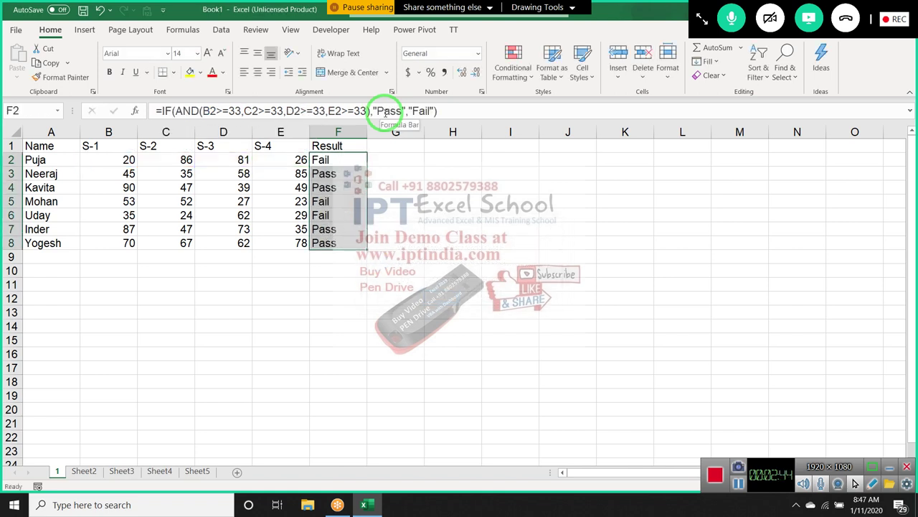
{"action": "key", "text": "Up"}
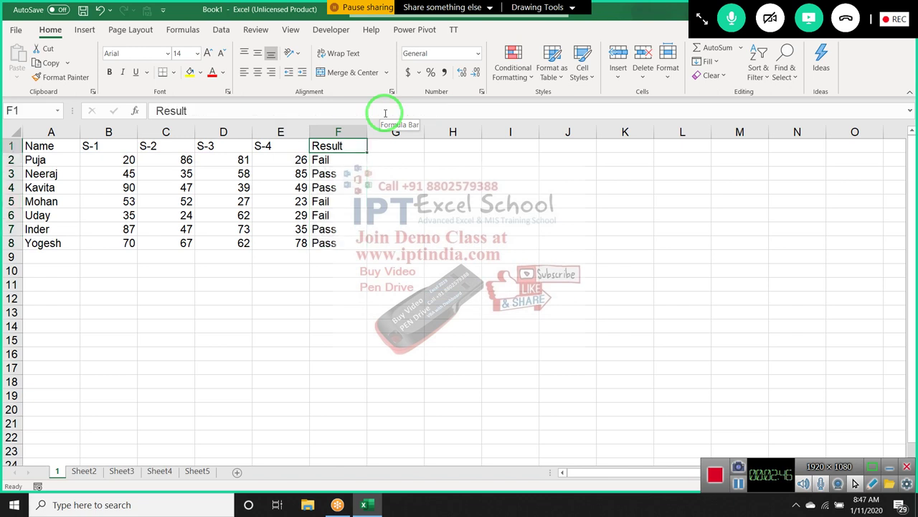
{"action": "key", "text": "Down"}
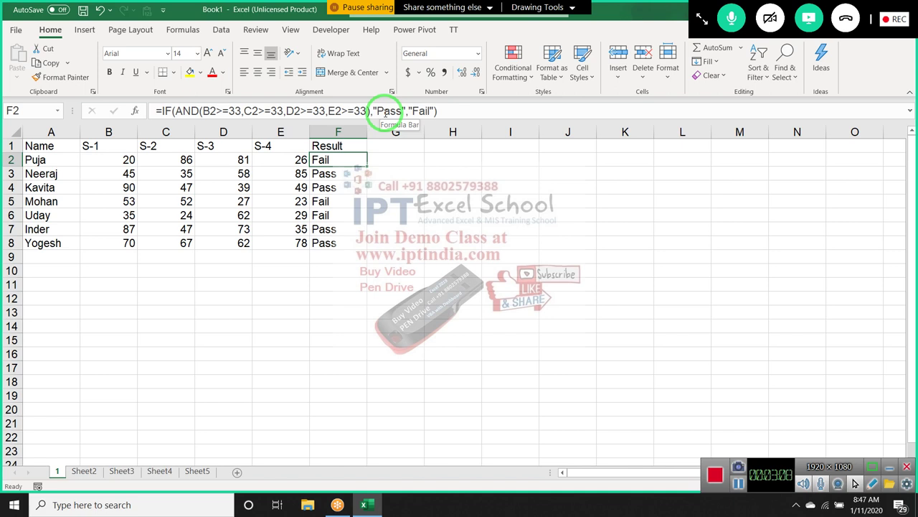
{"action": "key", "text": "Up"}
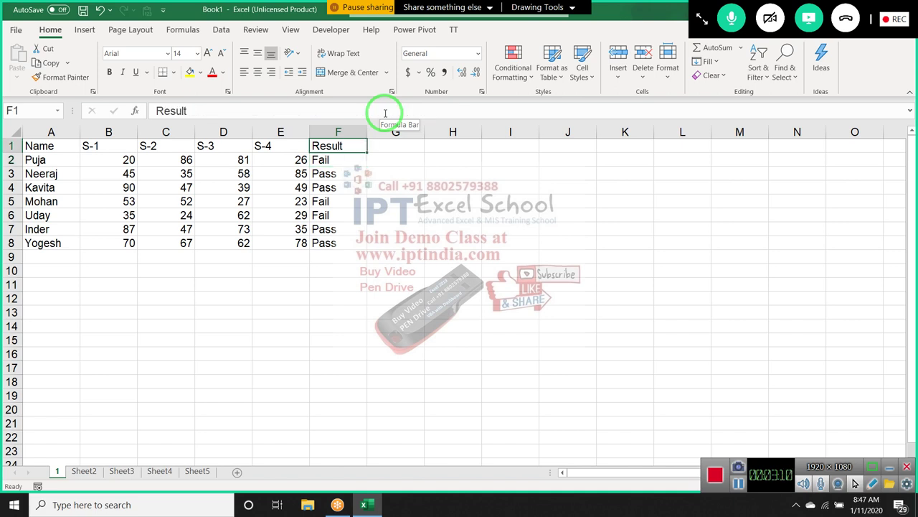
Start an IF formula in G2 with the condition B2>=33
{"action": "key", "text": "Right"}
{"action": "key", "text": "Down"}
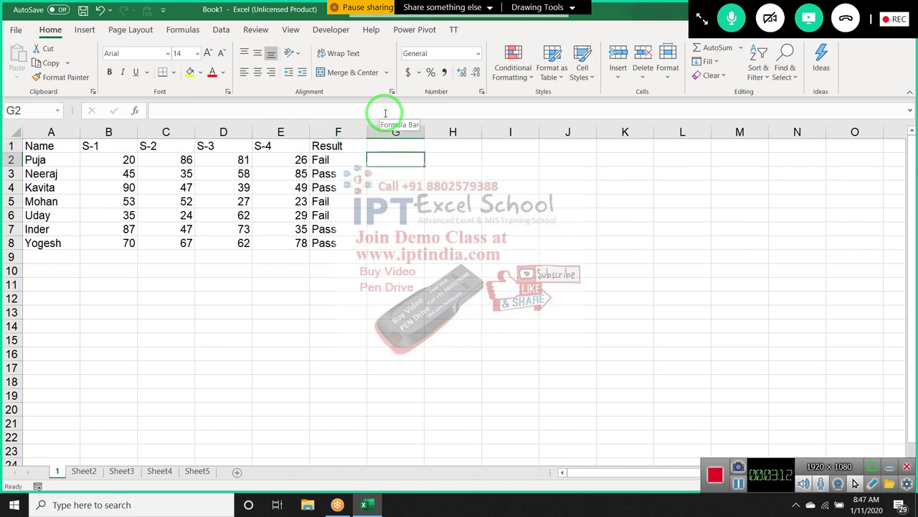
{"action": "type", "text": "=if"}
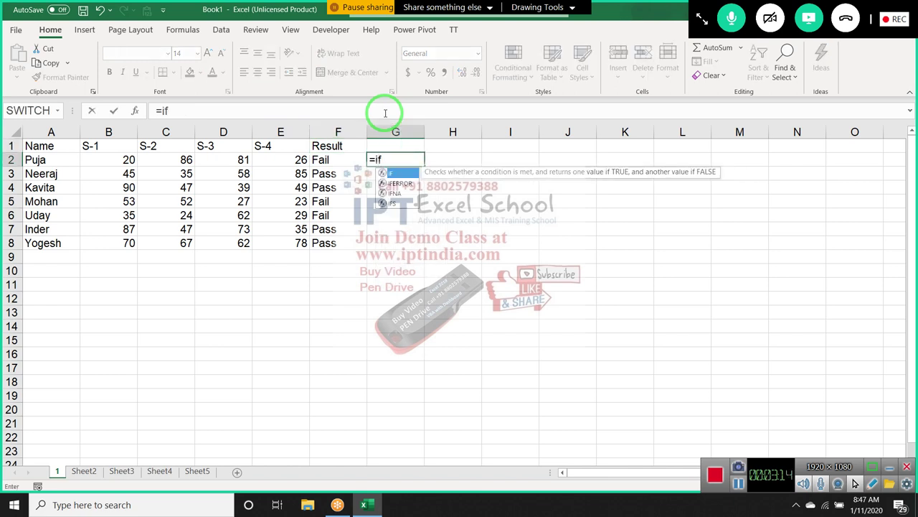
{"action": "key", "text": "Tab"}
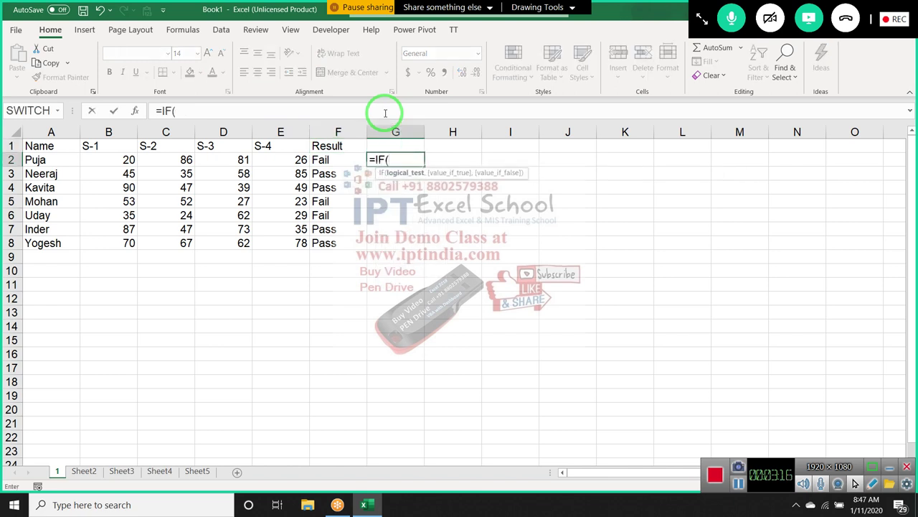
{"action": "key", "text": "Left"}
{"action": "key", "text": "Left"}
{"action": "key", "text": "Left"}
{"action": "key", "text": "Left"}
{"action": "key", "text": "Left"}
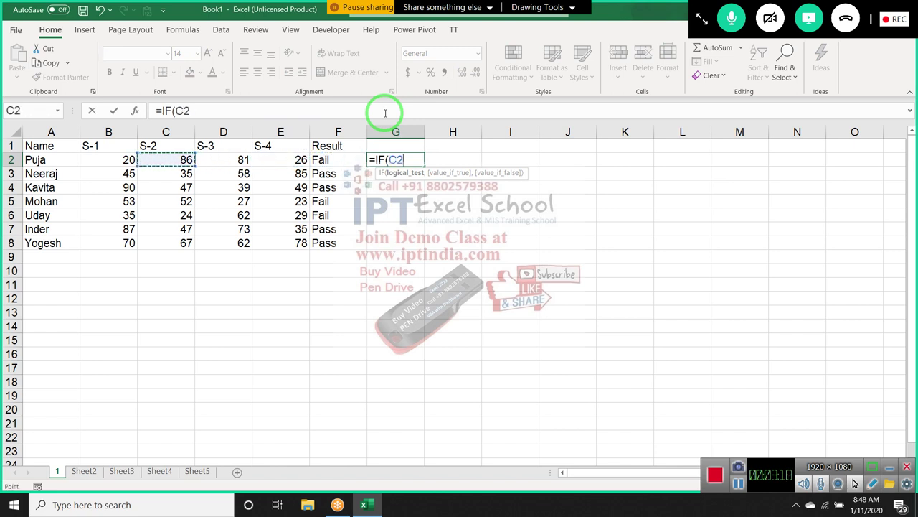
{"action": "type", "text": ">"}
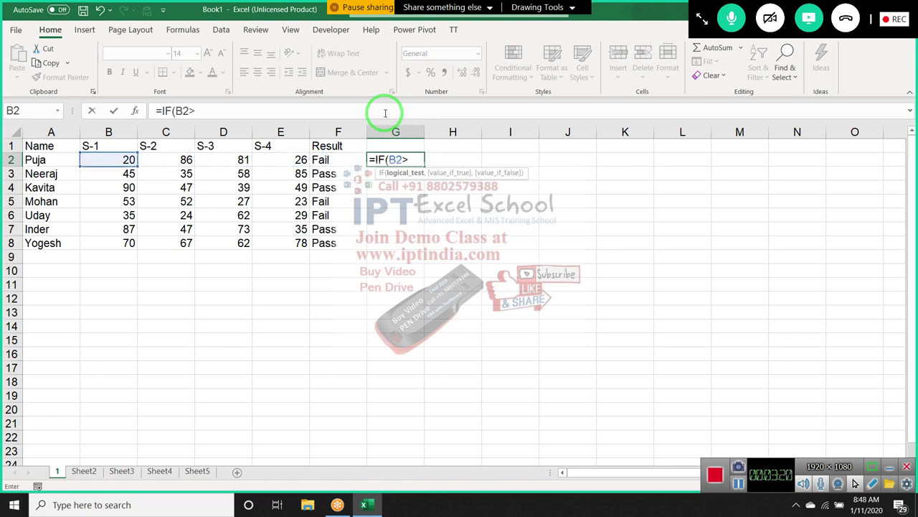
{"action": "type", "text": "=33,"}
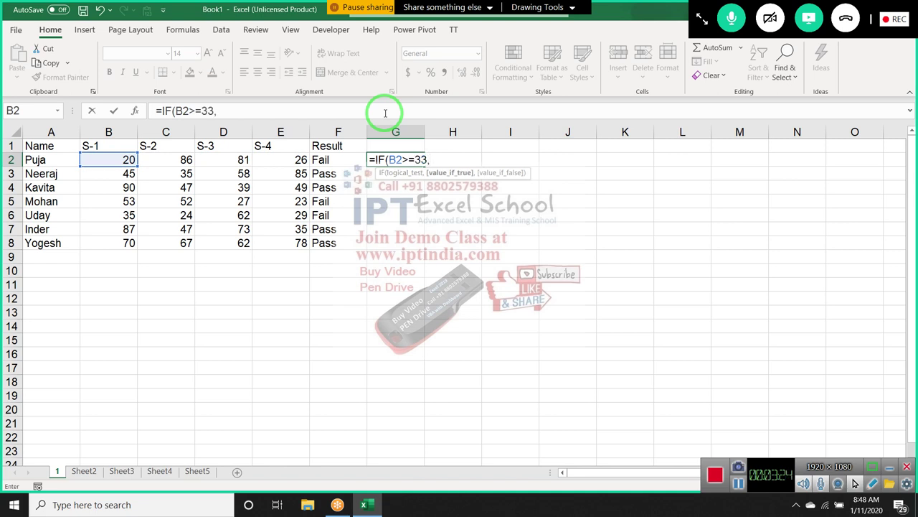
Nest a second IF with the condition C2>=33 as the value-if-true argument of G2's formula
{"action": "type", "text": "IF("}
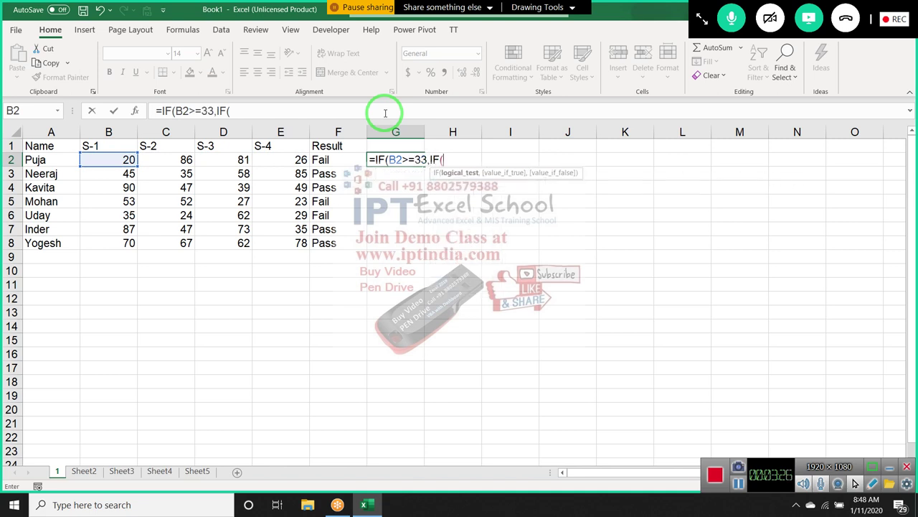
{"action": "key", "text": "Left"}
{"action": "key", "text": "Left"}
{"action": "key", "text": "Left"}
{"action": "key", "text": "Left"}
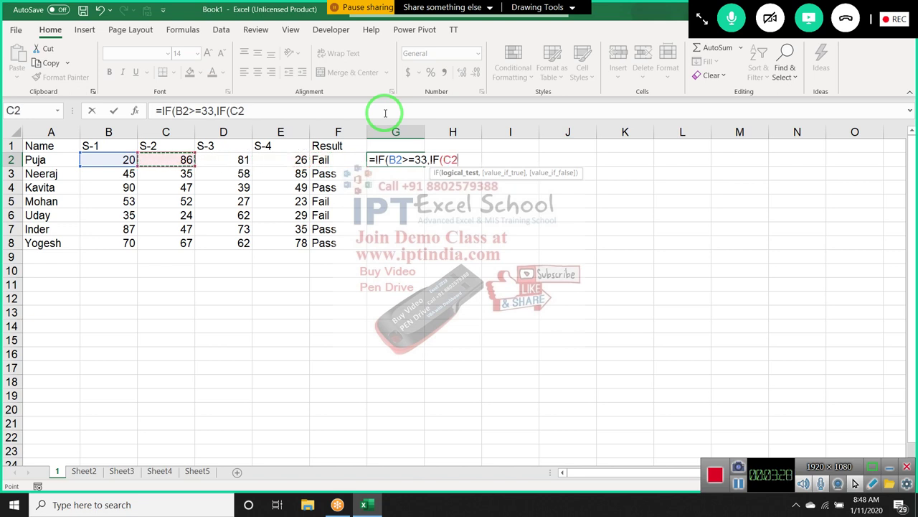
{"action": "type", "text": ">=33,IF("}
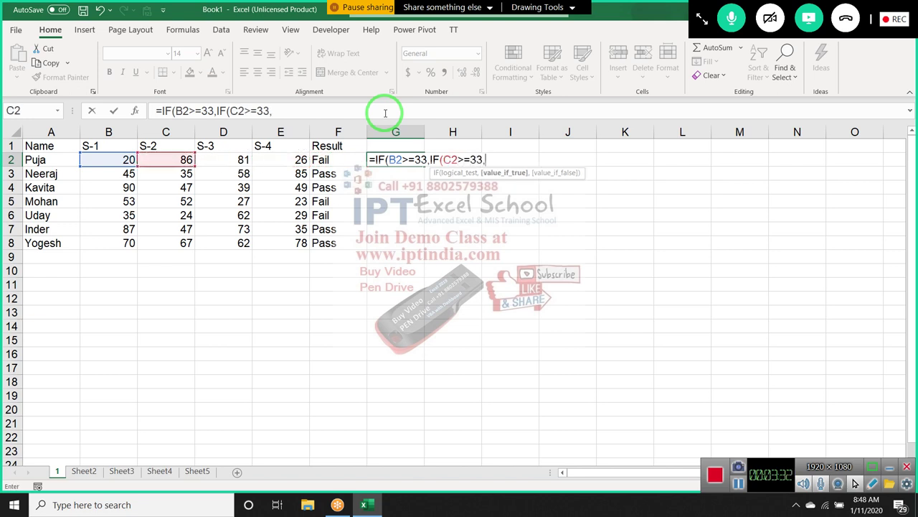
Nest a third IF with the condition D2>=33 as the C2 test's value-if-true, and open a fourth IF inside it
{"action": "key", "text": "Left"}
{"action": "key", "text": "Left"}
{"action": "key", "text": "Left"}
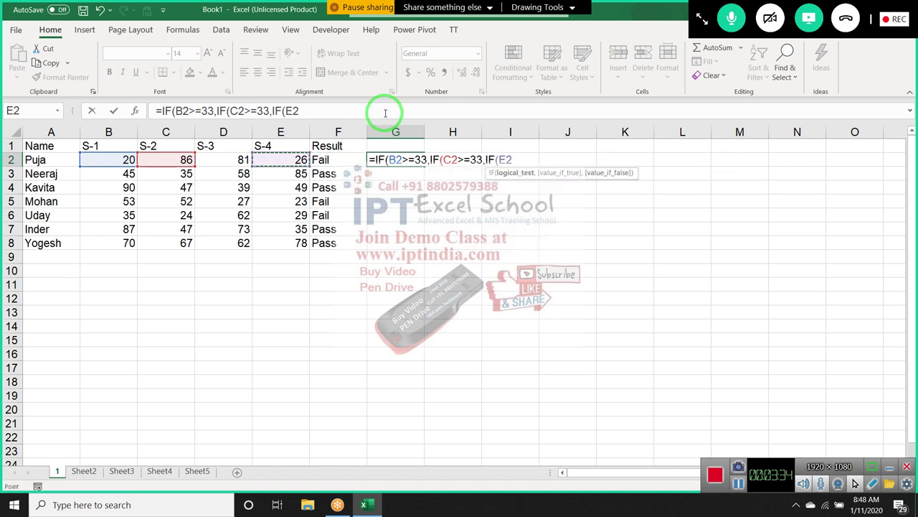
{"action": "type", "text": ">="}
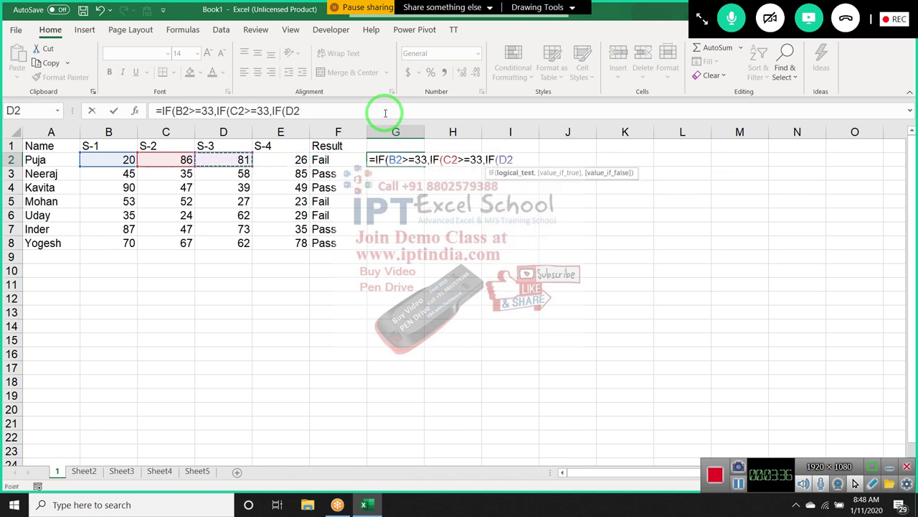
{"action": "type", "text": "33,IF("}
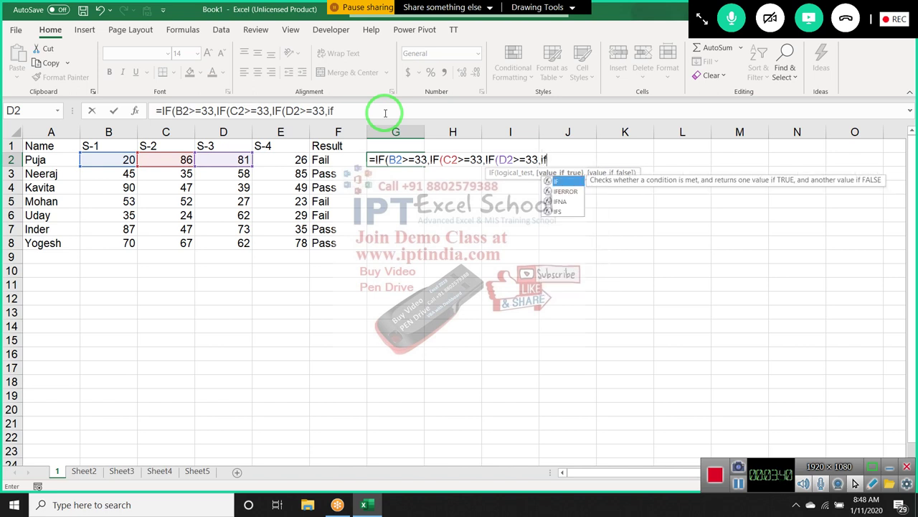
Give the fourth IF the condition E2>=33 with "Pass" and "s-4 Fail" as its true and false results, and close it
{"action": "key", "text": "Left"}
{"action": "key", "text": "Left"}
{"action": "type", "text": ">="}
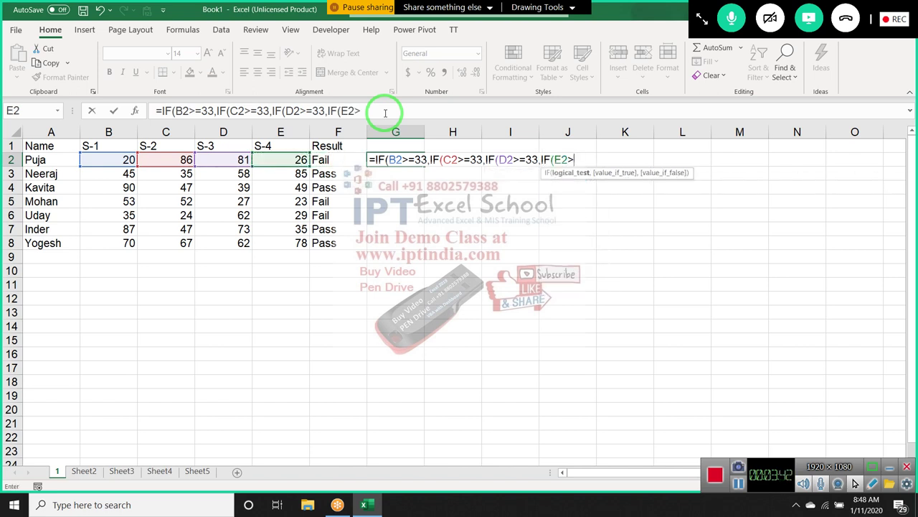
{"action": "type", "text": "33"}
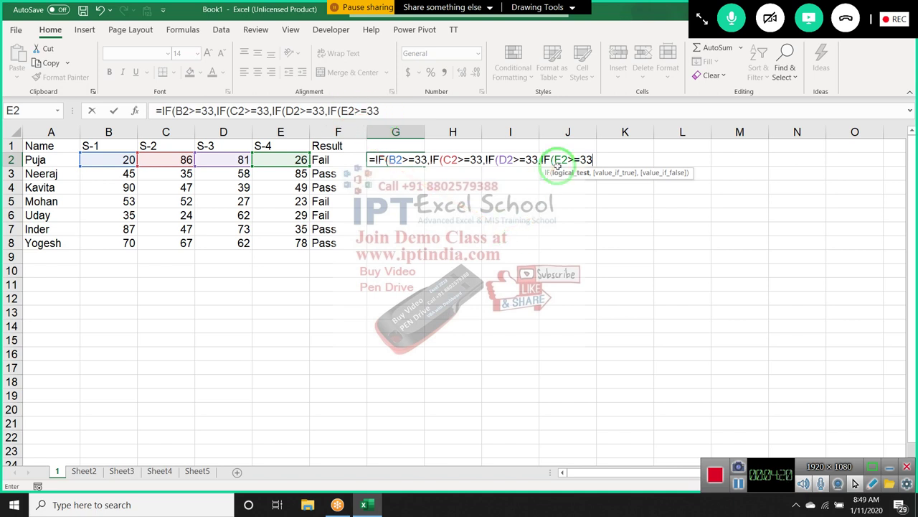
{"action": "type", "text": ","}
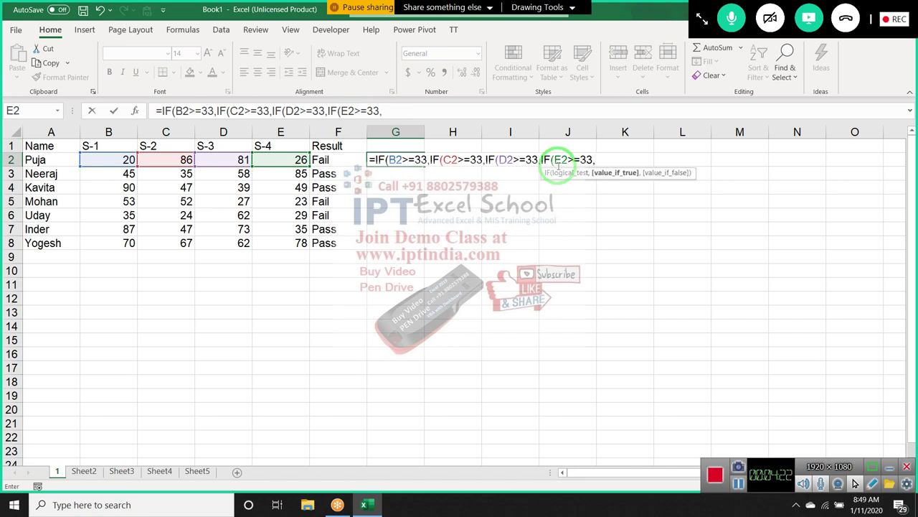
{"action": "type", "text": "\"Pass\","}
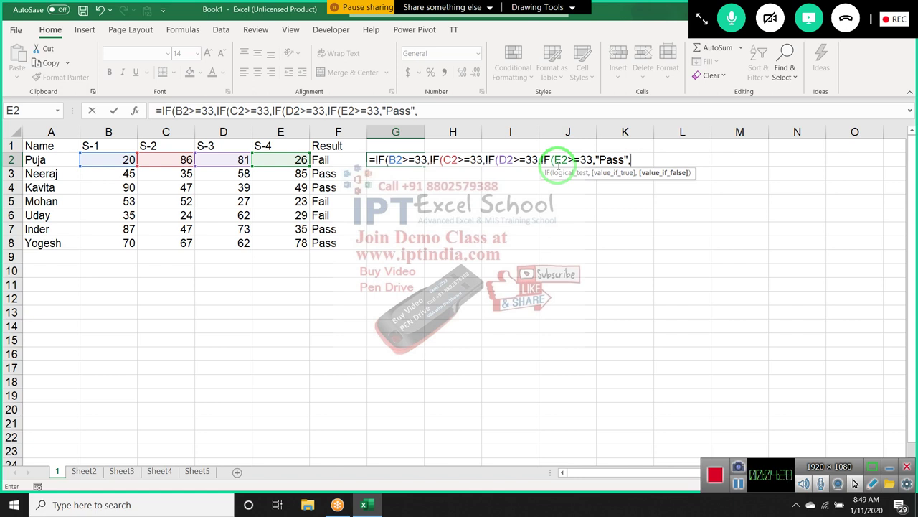
{"action": "type", "text": "\"s-"}
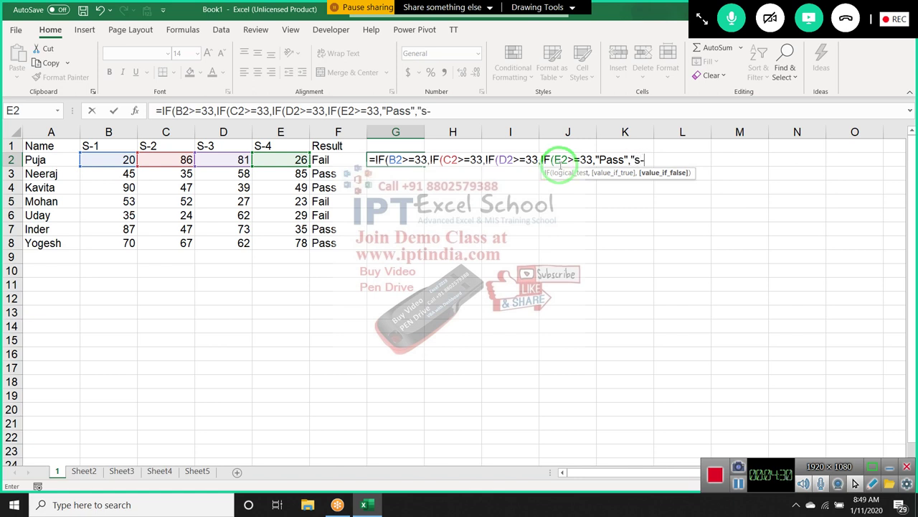
{"action": "type", "text": "4 Fail\")"}
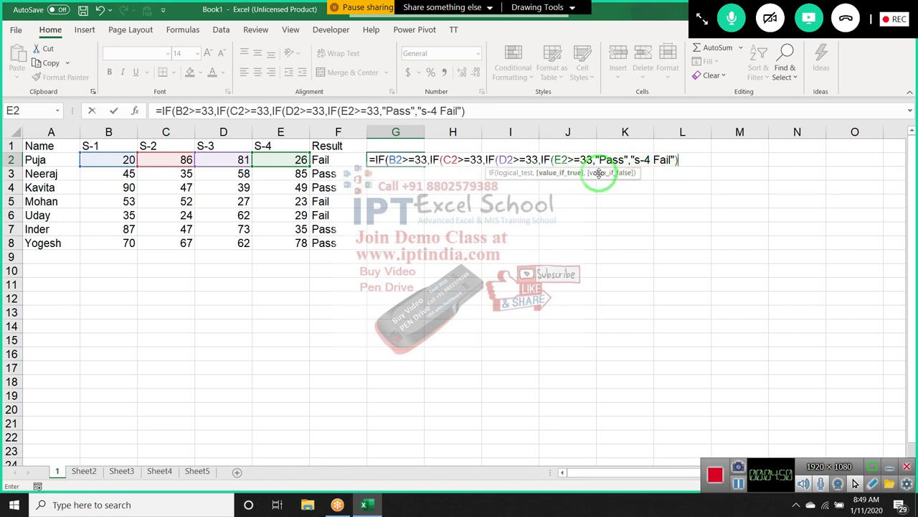
Add "S-3 Fail" as the value-if-false of the IF testing D2, and close that IF
{"action": "type", "text": ","}
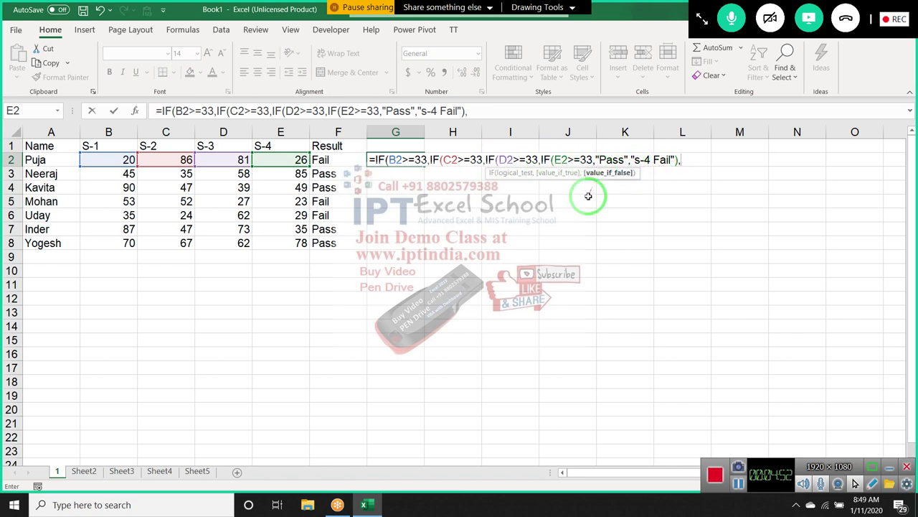
{"action": "type", "text": "\""}
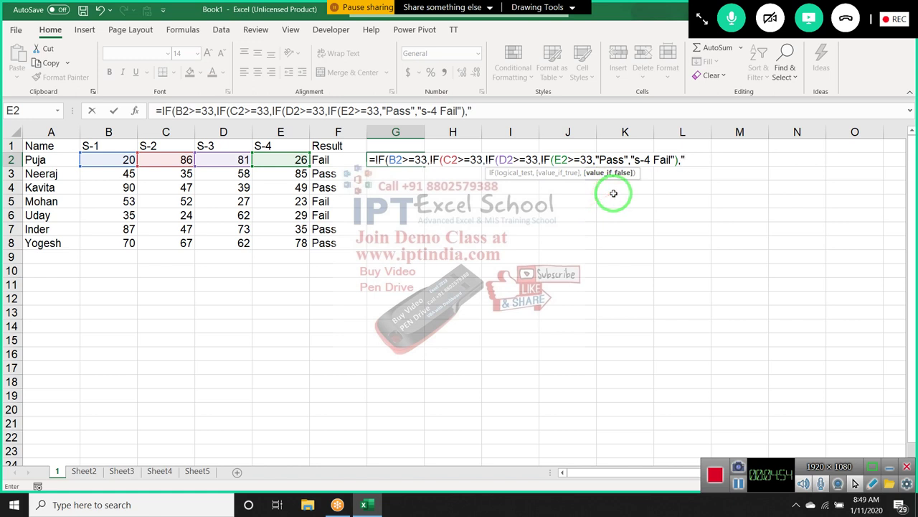
{"action": "type", "text": "S-3 Fail\""}
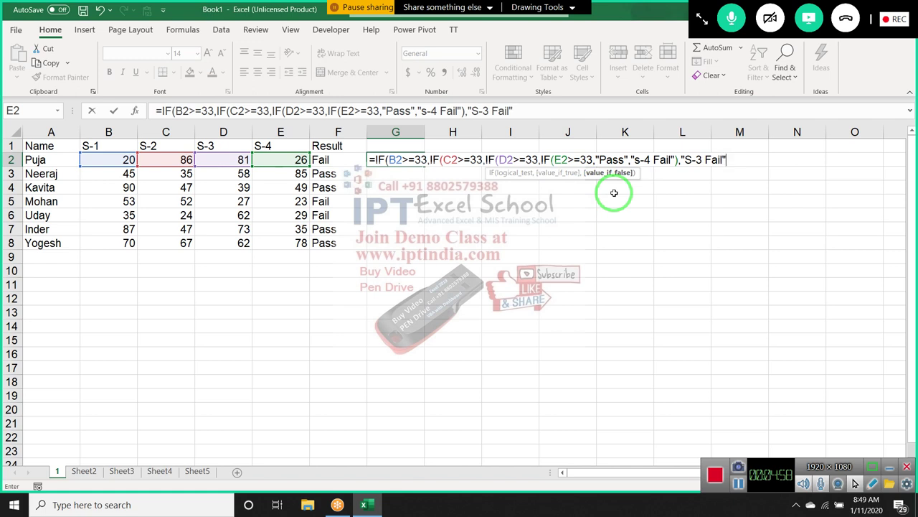
{"action": "type", "text": ")"}
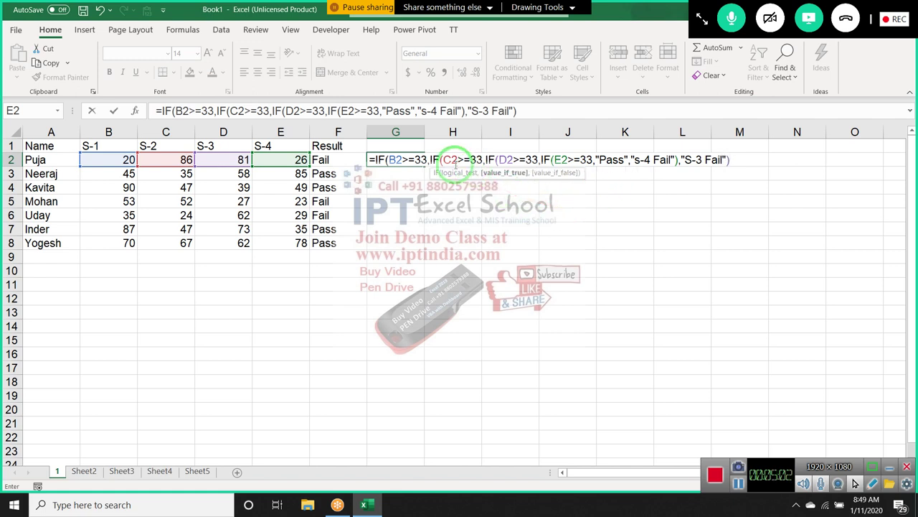
Add "S-3 Fail" as the false result of the C2 test and "S-1 Fail" for the B2 test, closing both IFs
{"action": "type", "text": ","}
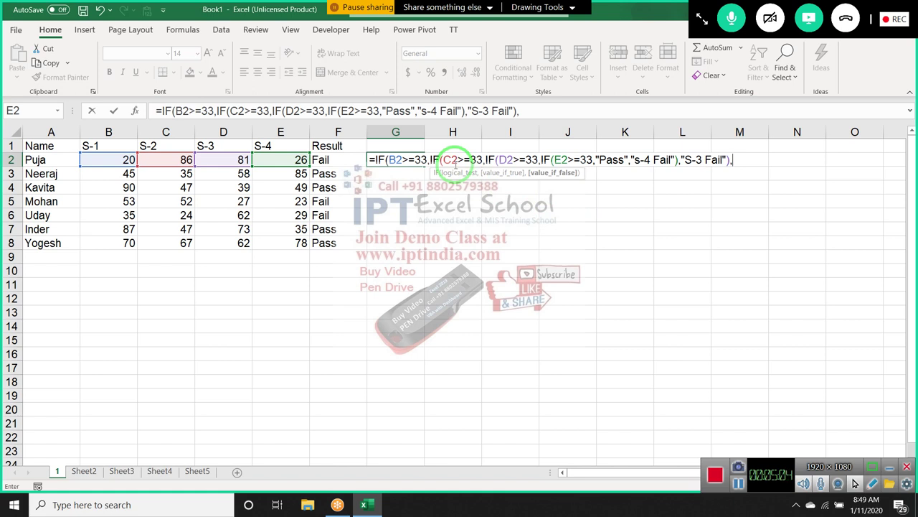
{"action": "type", "text": "\"S-3 Fail\""}
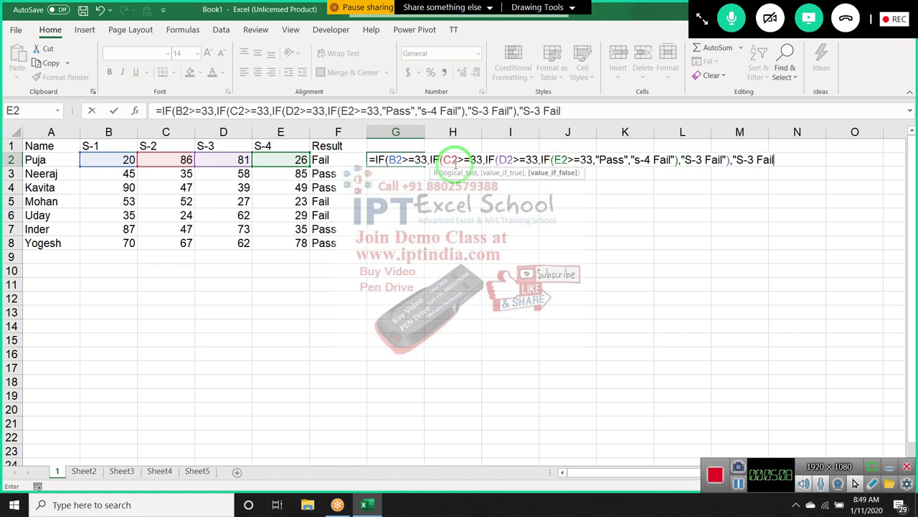
{"action": "type", "text": ")"}
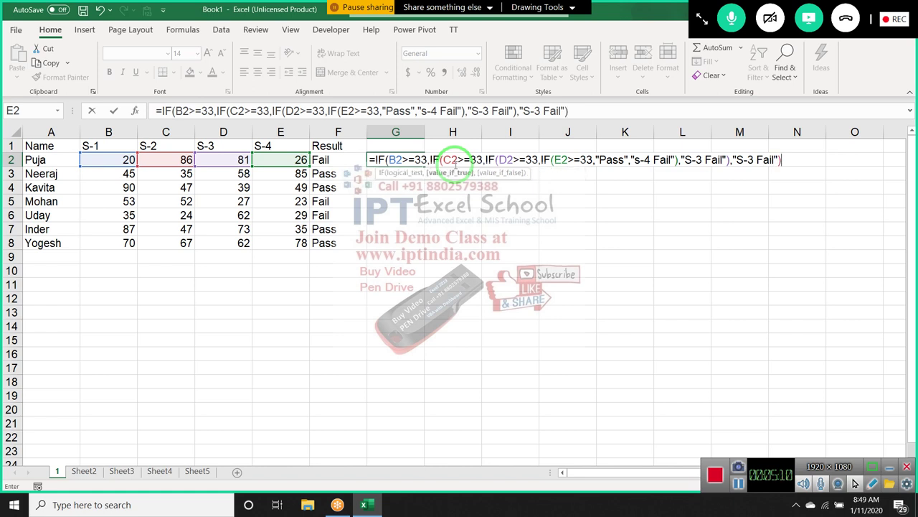
{"action": "type", "text": ","}
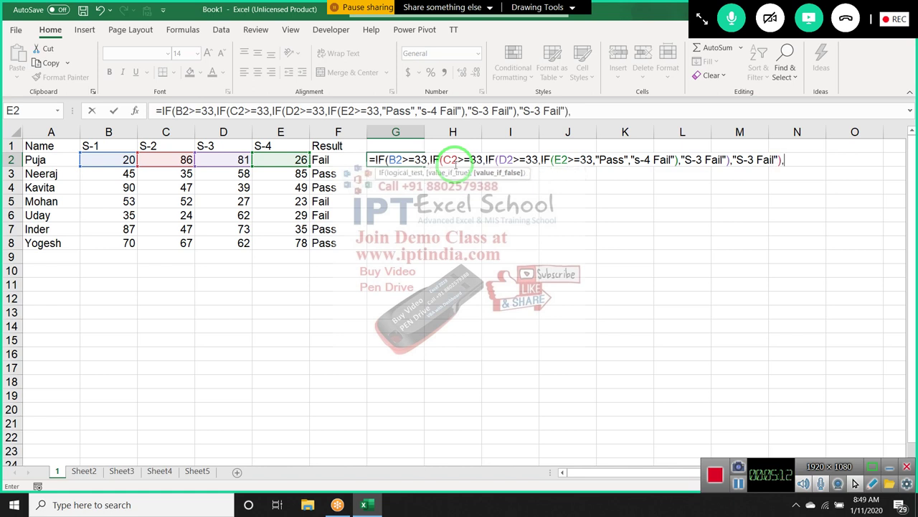
{"action": "type", "text": "\"S-1 Fail\")"}
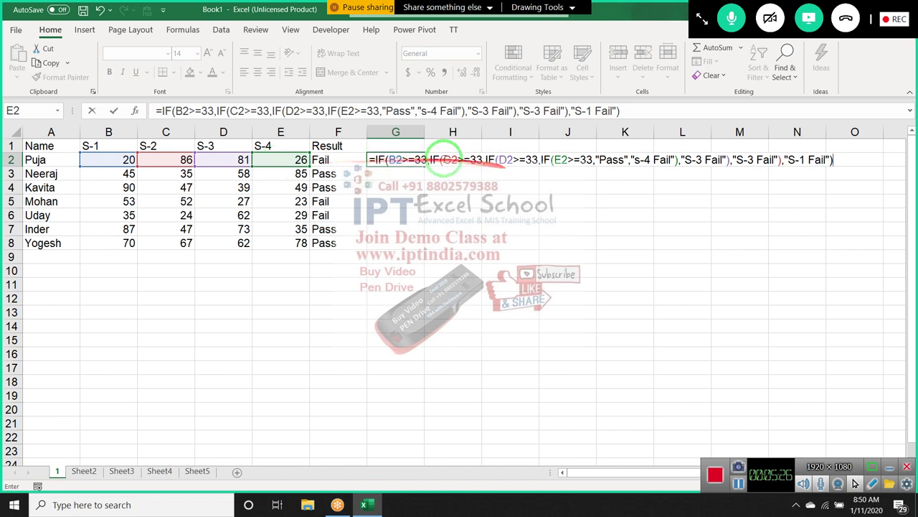
Examine each condition in G2's nested IF formula together with its matching true and false results
{"action": "left_click_drag", "start_coordinate": [395, 160], "coordinate": [420, 159]}
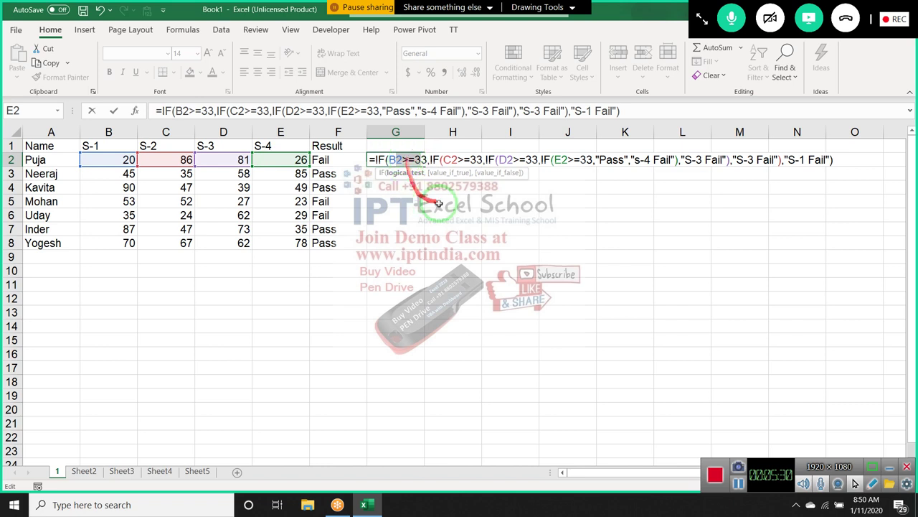
{"action": "left_click", "coordinate": [474, 160]}
{"action": "double_click", "coordinate": [475, 160]}
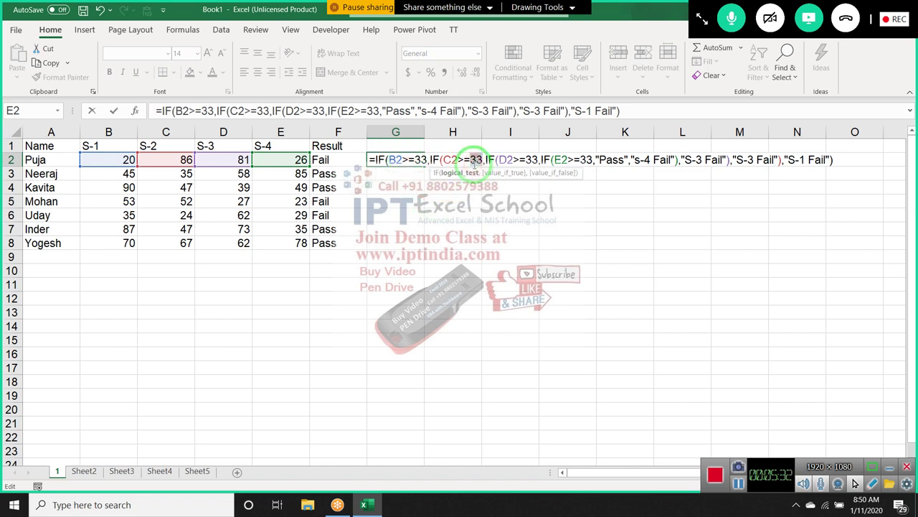
{"action": "left_click_drag", "start_coordinate": [428, 159], "coordinate": [390, 159]}
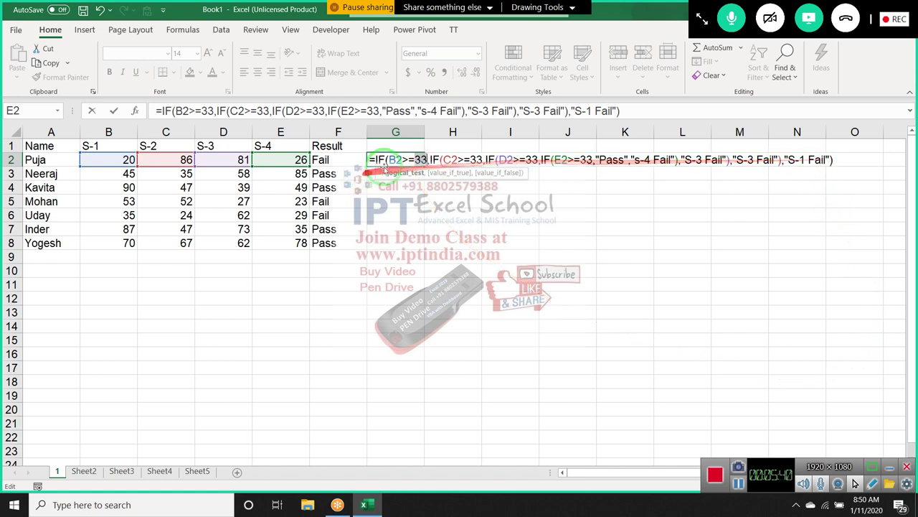
{"action": "left_click", "coordinate": [447, 160]}
{"action": "mouse_move", "coordinate": [443, 159]}
{"action": "left_mouse_down"}
{"action": "mouse_move", "coordinate": [478, 159]}
{"action": "mouse_move", "coordinate": [698, 239]}
{"action": "left_mouse_up"}
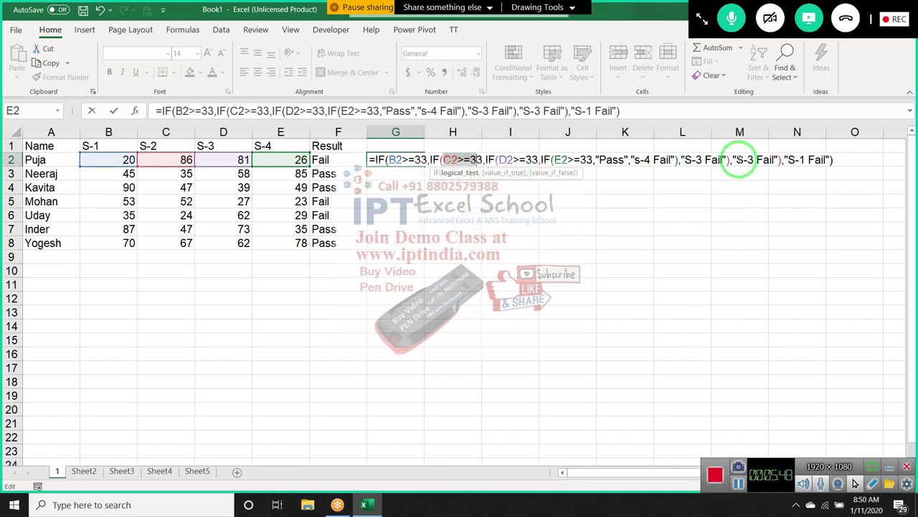
{"action": "left_click_drag", "start_coordinate": [752, 162], "coordinate": [759, 164]}
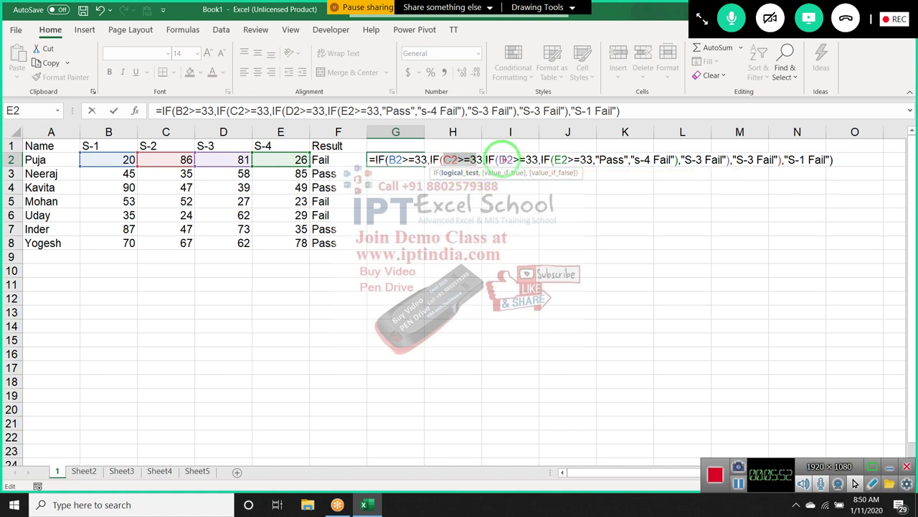
{"action": "left_click_drag", "start_coordinate": [506, 159], "coordinate": [532, 159]}
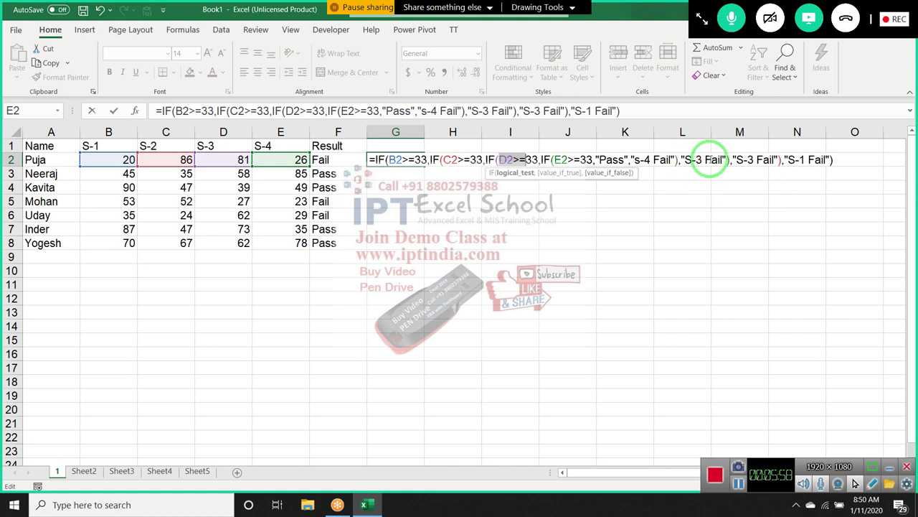
{"action": "left_click_drag", "start_coordinate": [559, 159], "coordinate": [581, 161]}
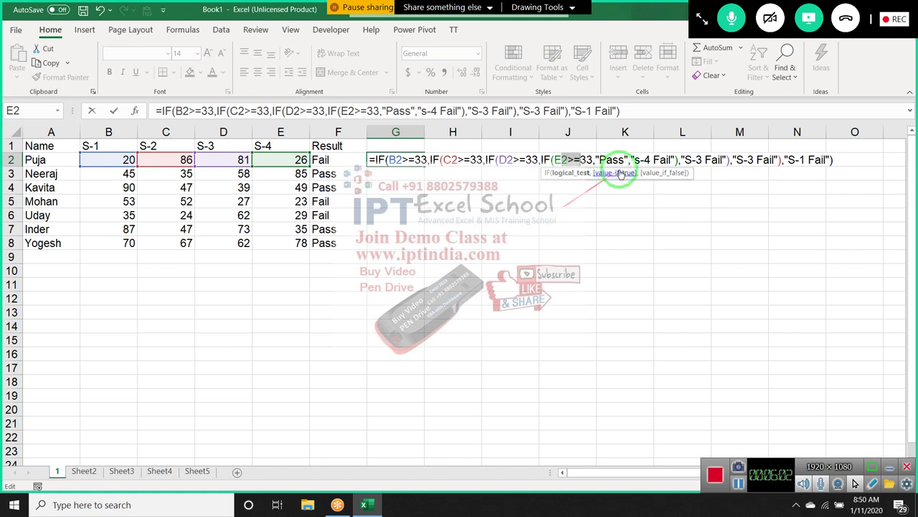
{"action": "left_click", "coordinate": [607, 159]}
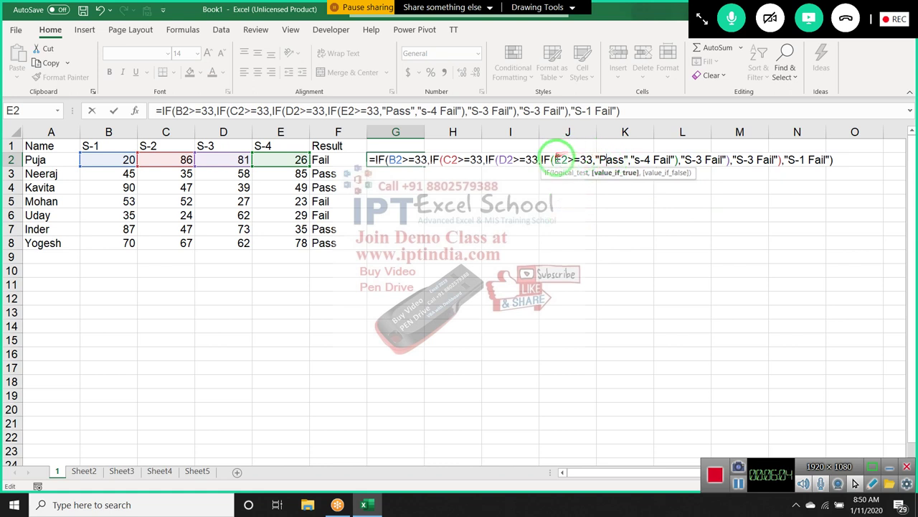
{"action": "left_click", "coordinate": [654, 159]}
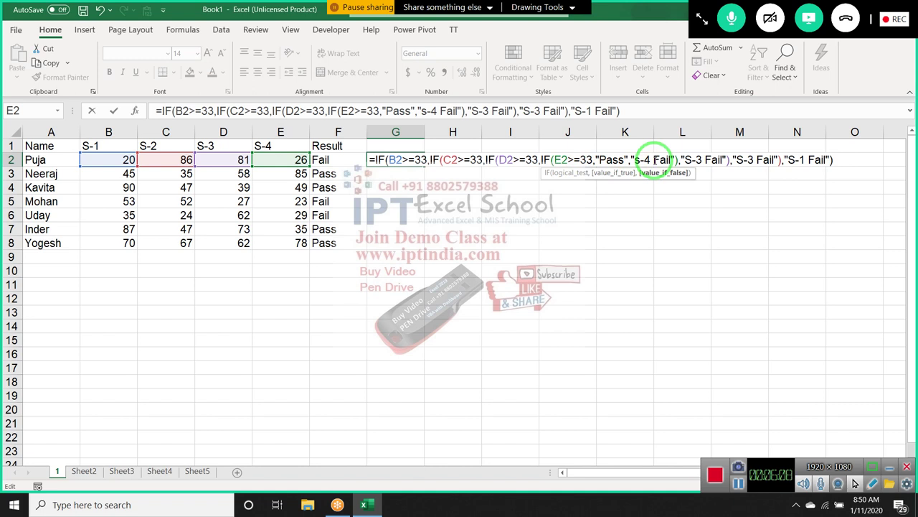
Enter the nested IF formula in G2 and fill it down column G to G8
{"action": "key", "text": "Return"}
{"action": "left_click", "coordinate": [415, 160]}
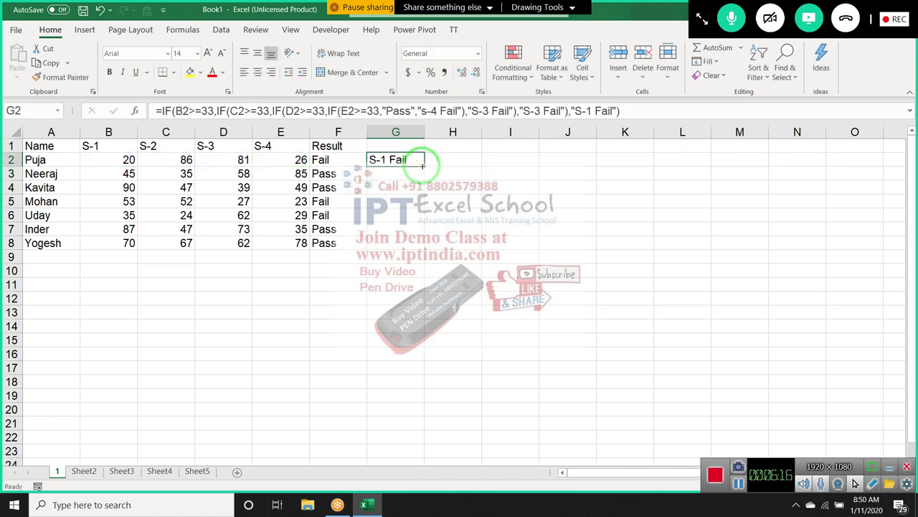
{"action": "double_click", "coordinate": [422, 165]}
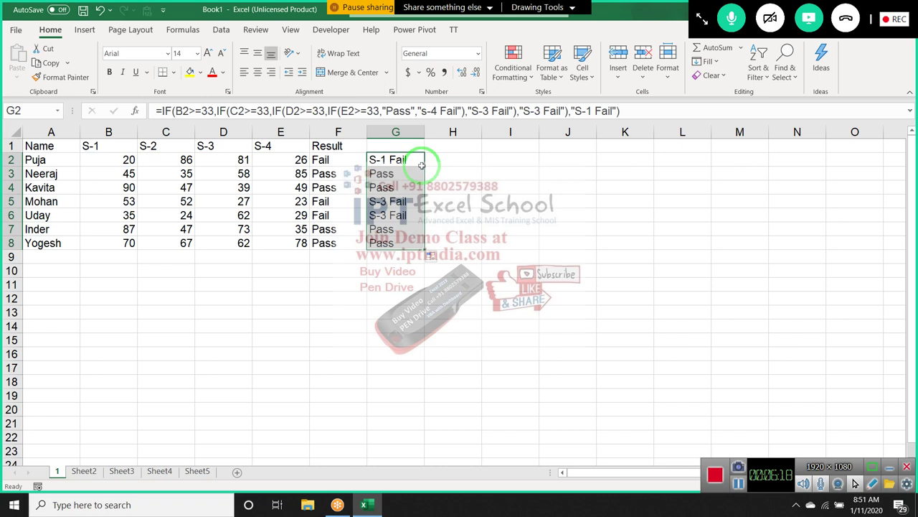
Review the nested IF formula in G2 and its copies in G3 through G7, and minimize the workbook window
{"action": "double_click", "coordinate": [421, 159]}
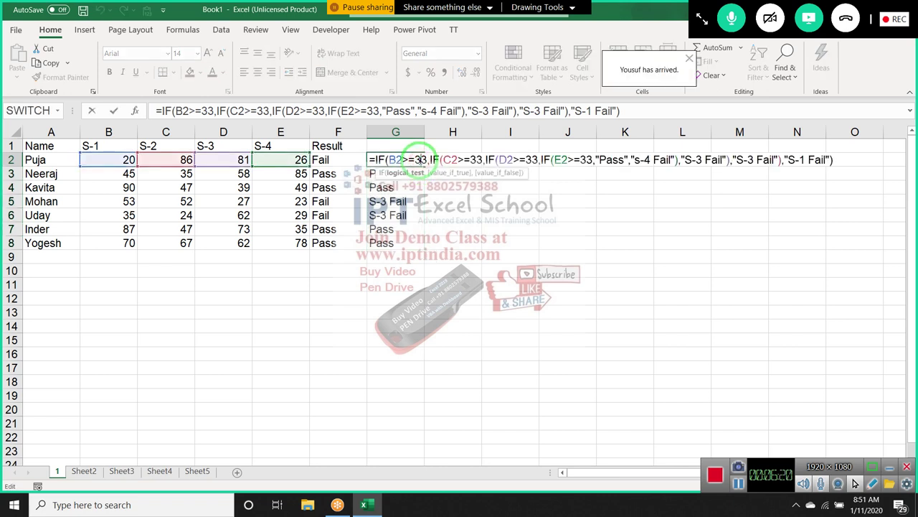
{"action": "key", "text": "Escape"}
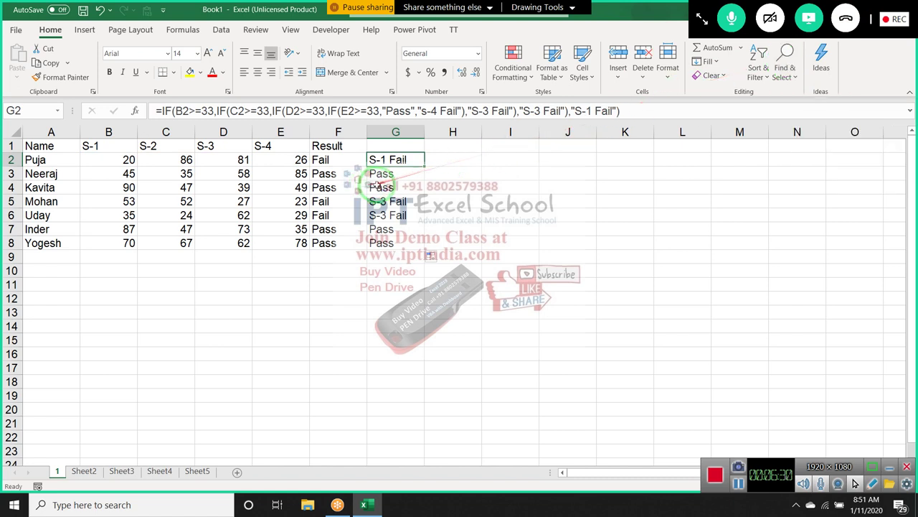
{"action": "left_click", "coordinate": [378, 174]}
{"action": "left_click", "coordinate": [377, 187]}
{"action": "left_click", "coordinate": [376, 202]}
{"action": "left_click", "coordinate": [376, 216]}
{"action": "left_click", "coordinate": [378, 228]}
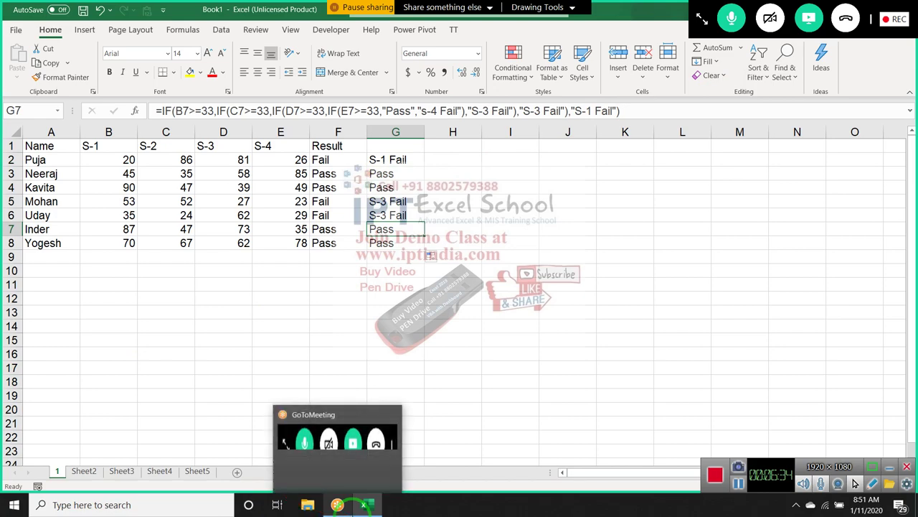
{"action": "left_click", "coordinate": [363, 504]}
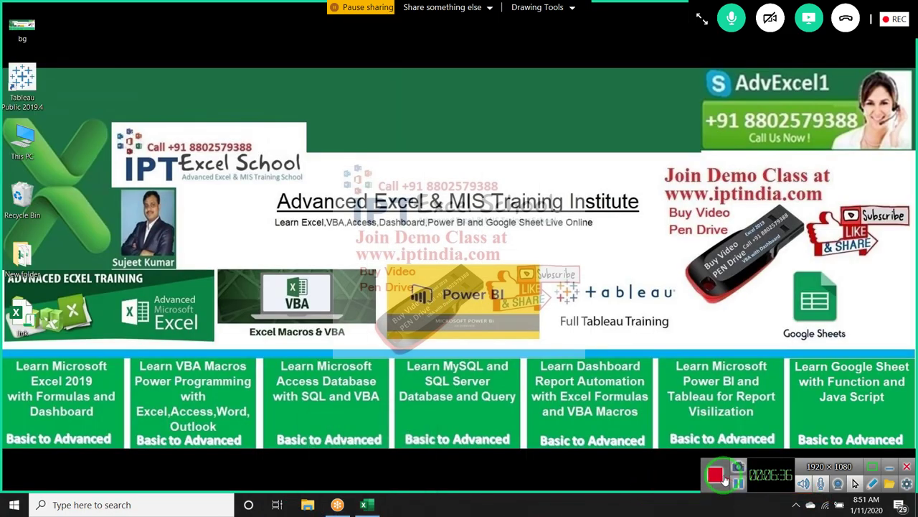